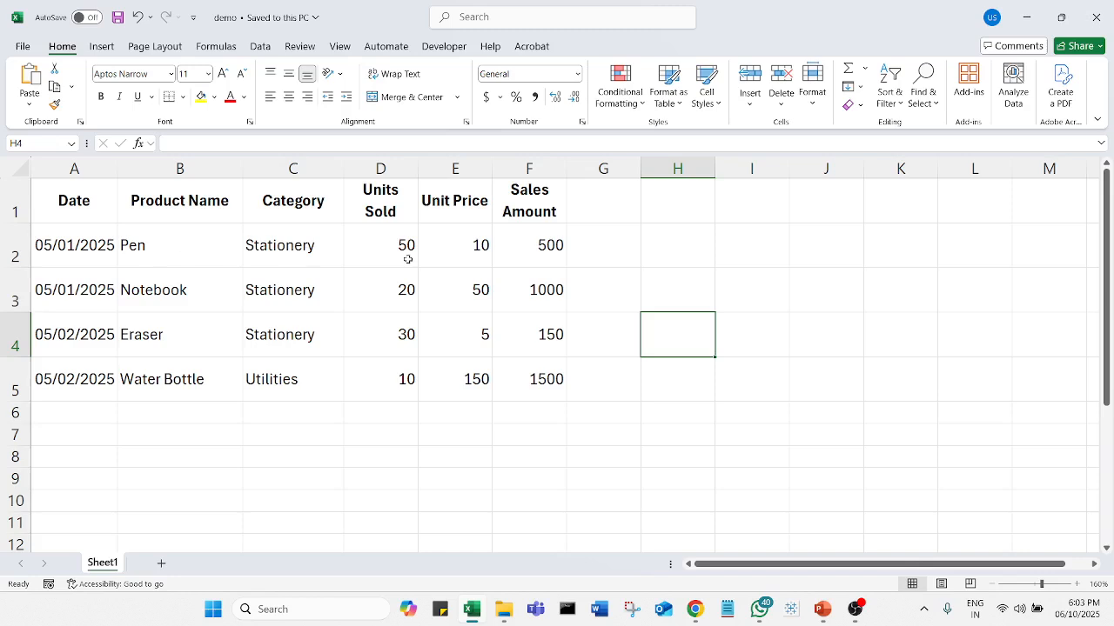
- Total the Sales Amount column in cell F6 with the formula =SUM(F2:F5)
left_click_drag(549, 243, 544, 376)
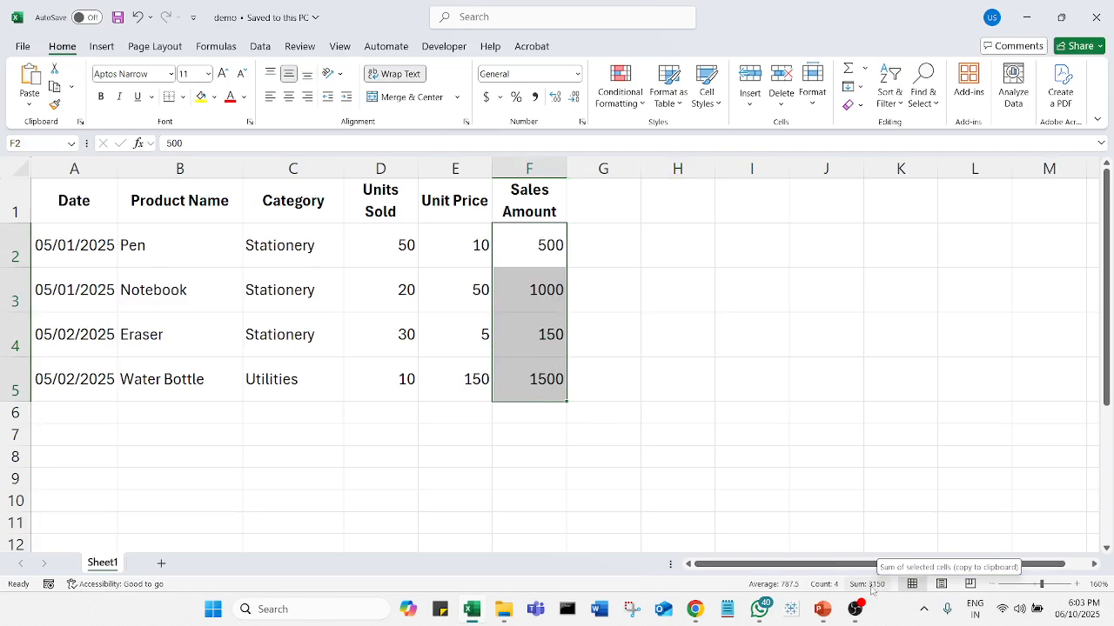
left_click(537, 412)
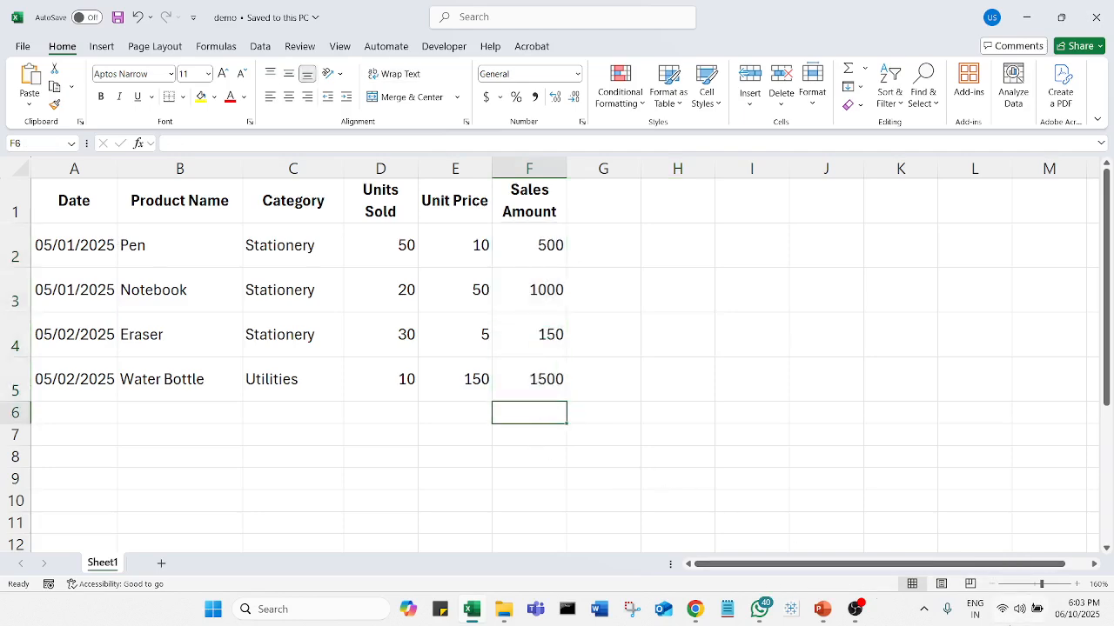
type("=sum")
key("Left")
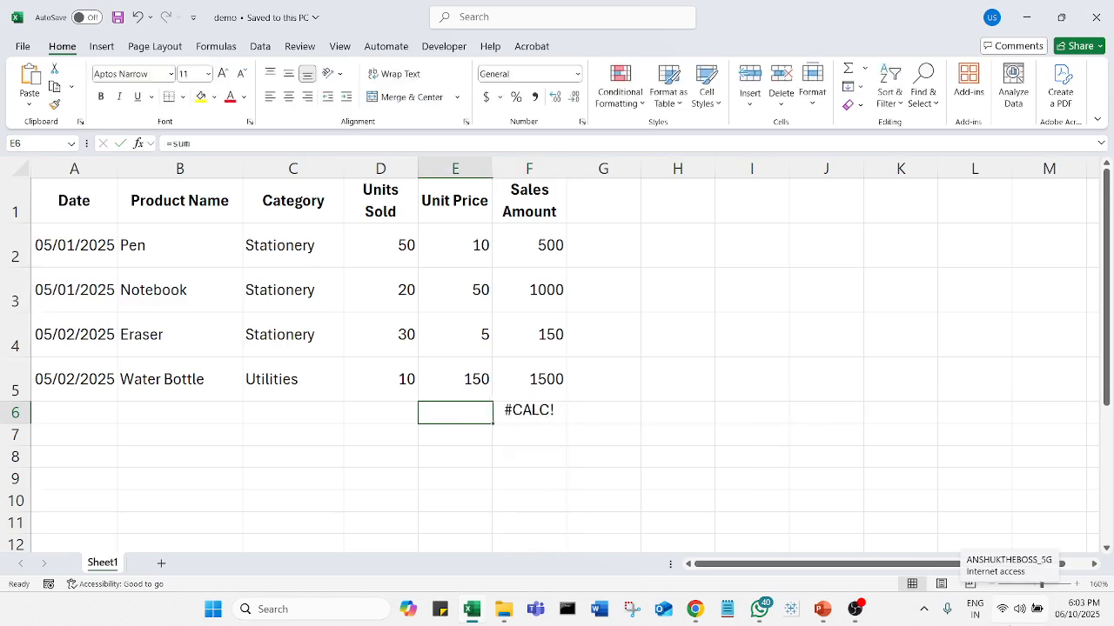
key("Right")
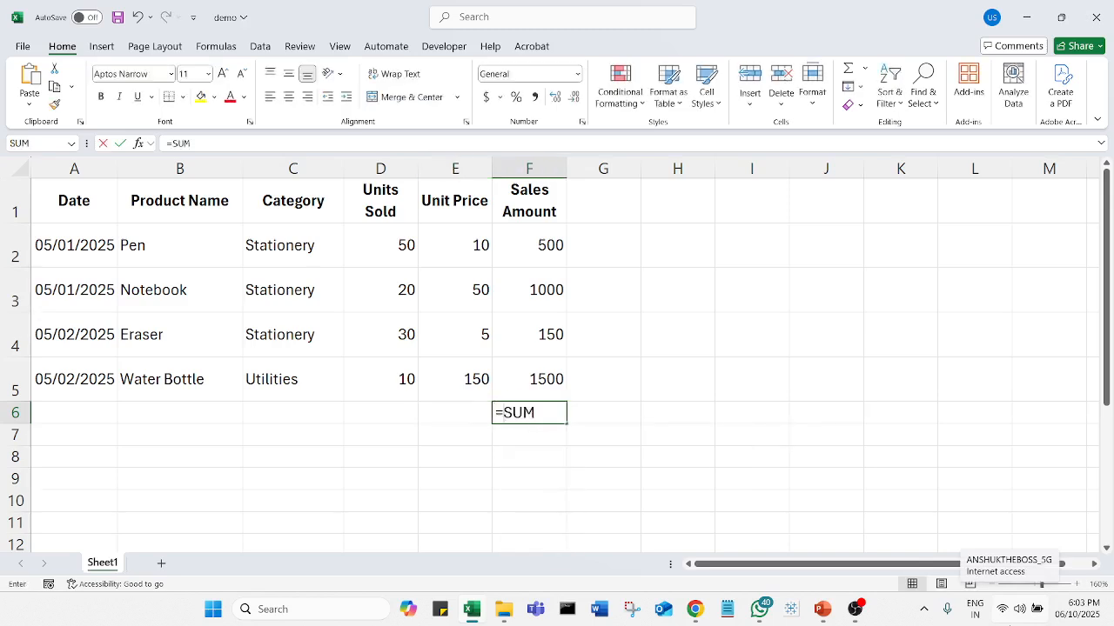
type("=sum")
key("Tab")
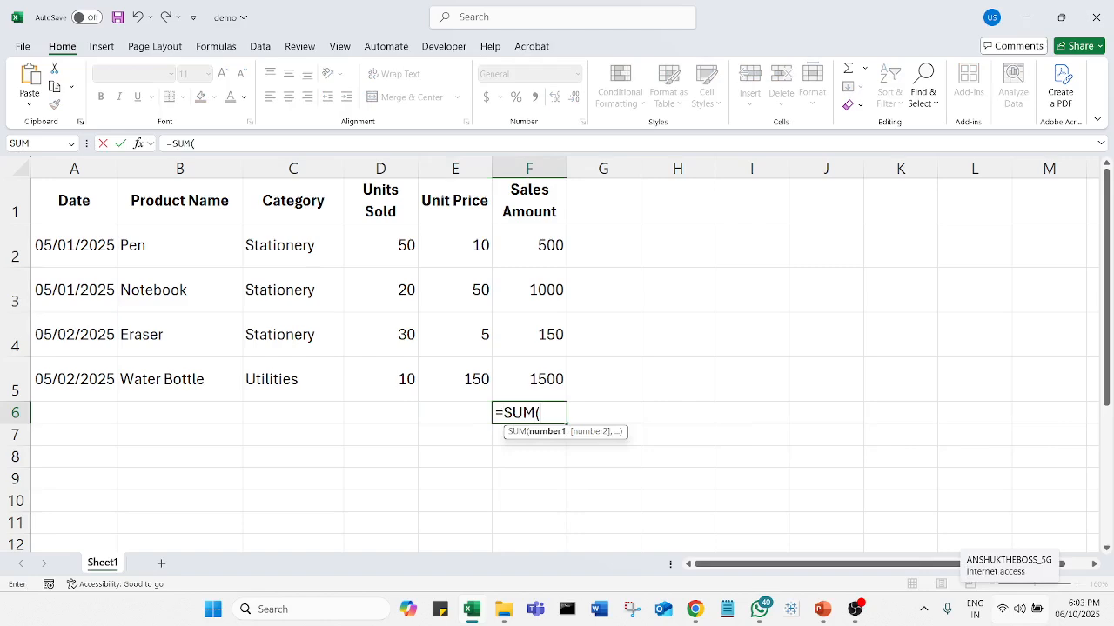
left_click_drag(554, 258, 553, 379)
type(")")
key("Return")
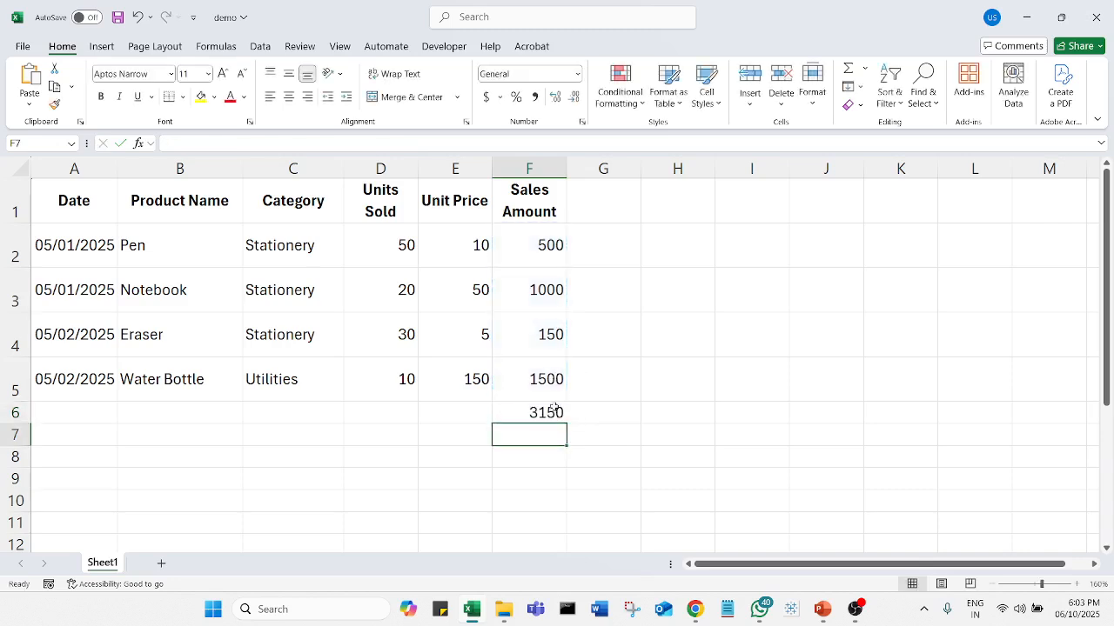
left_click(540, 415)
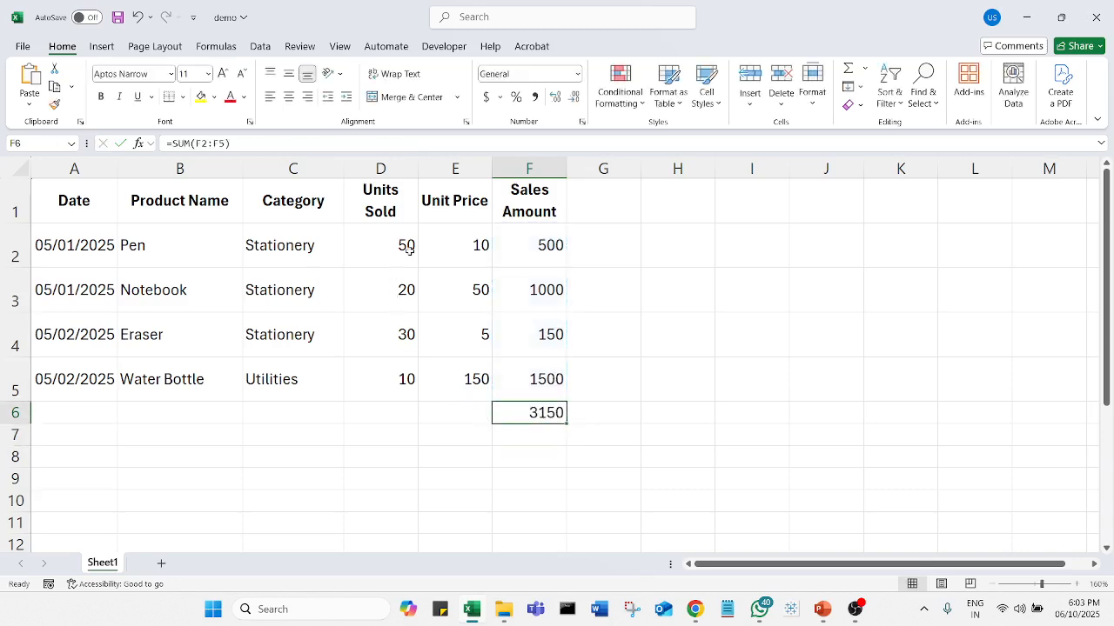
- Total the Units Sold column in cell D6 with the formula =SUM(D2:D5)
left_click(405, 415)
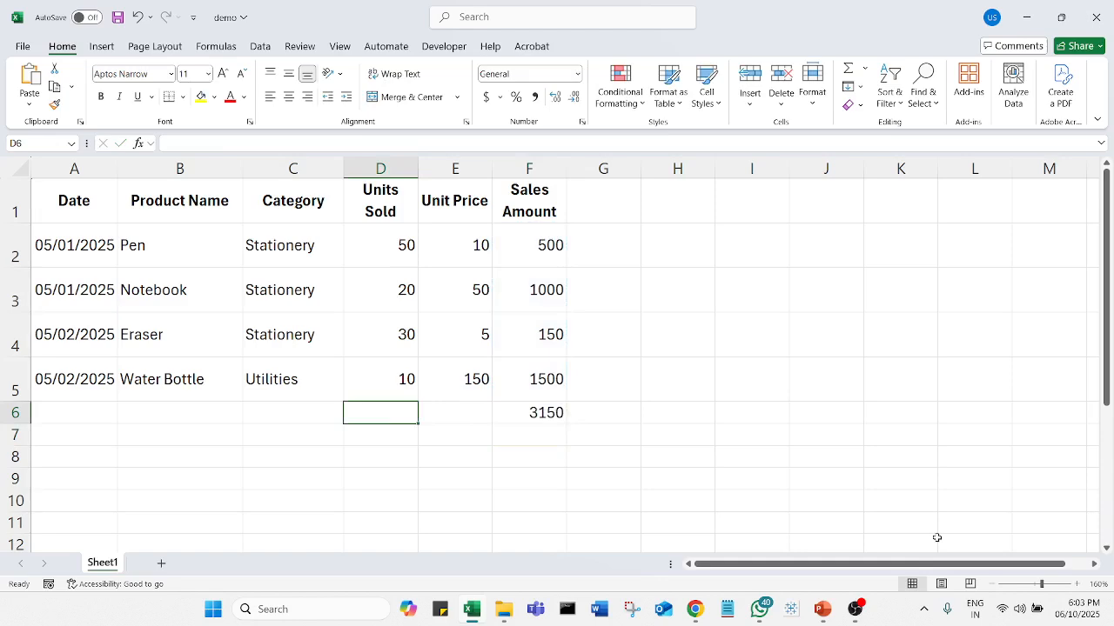
type("=SUM(")
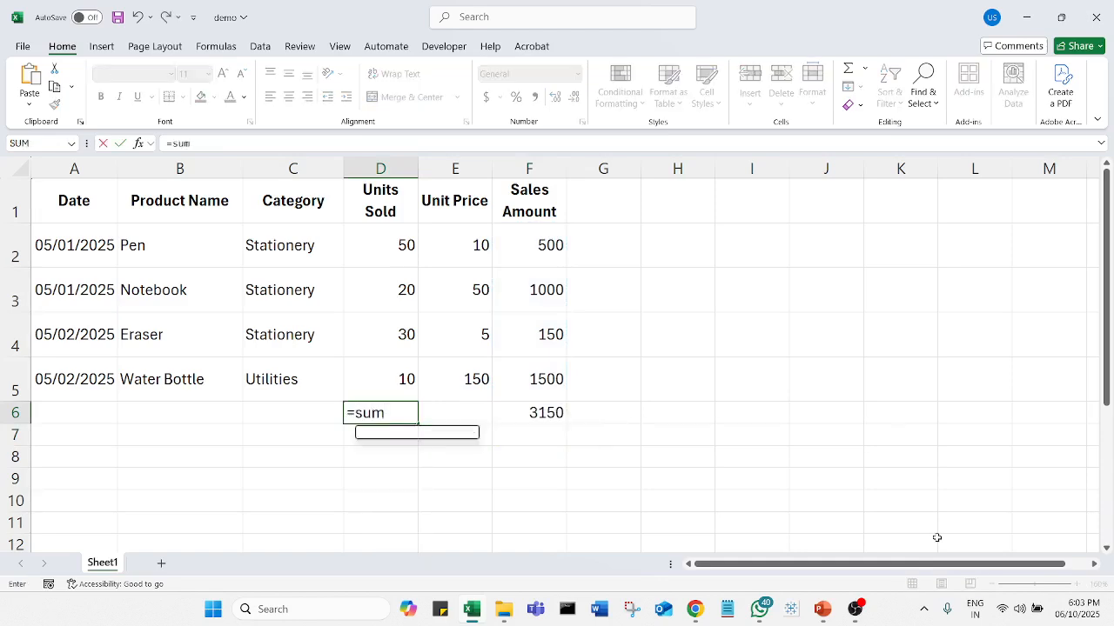
left_click_drag(410, 253, 406, 379)
type(")")
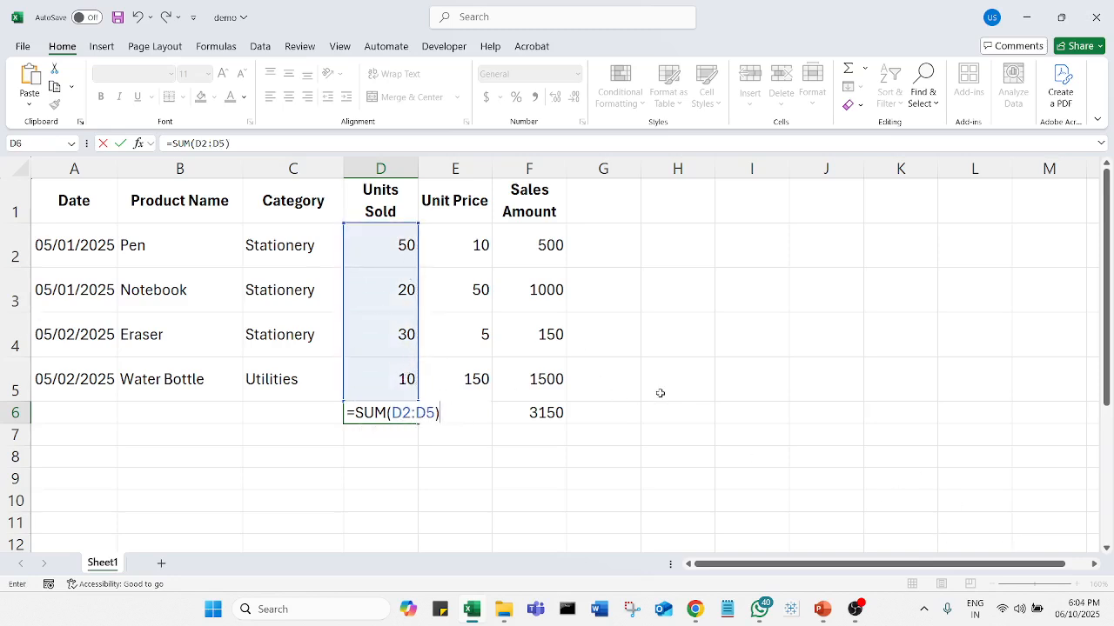
key("Return")
left_click(618, 397)
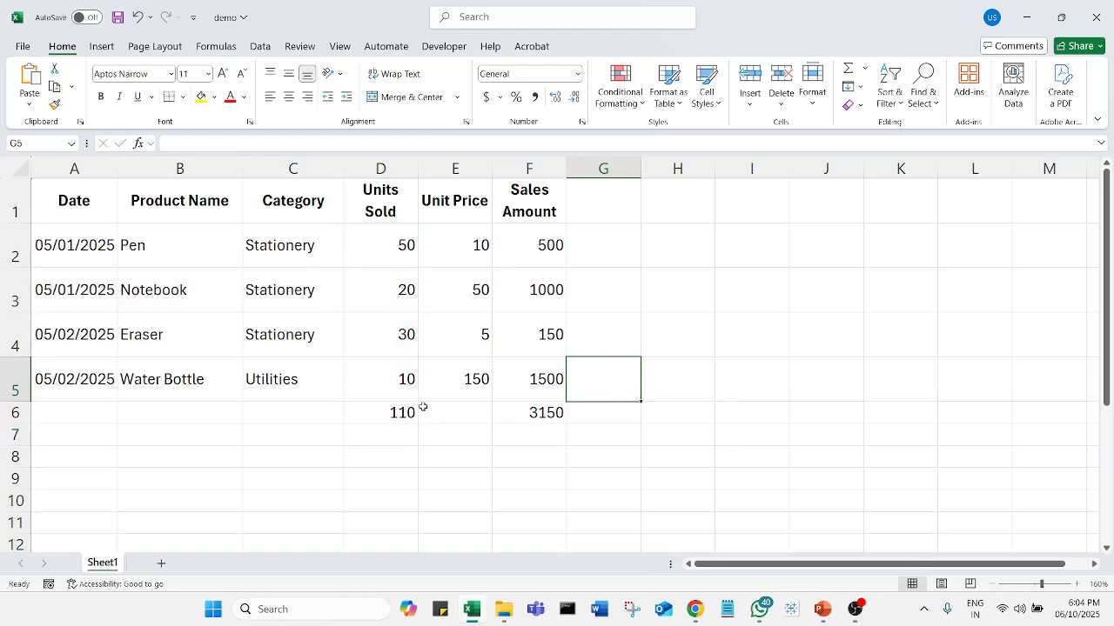
- Highlight the Units Sold and Sales Amount totals in row 6 with yellow fill
left_click(409, 414)
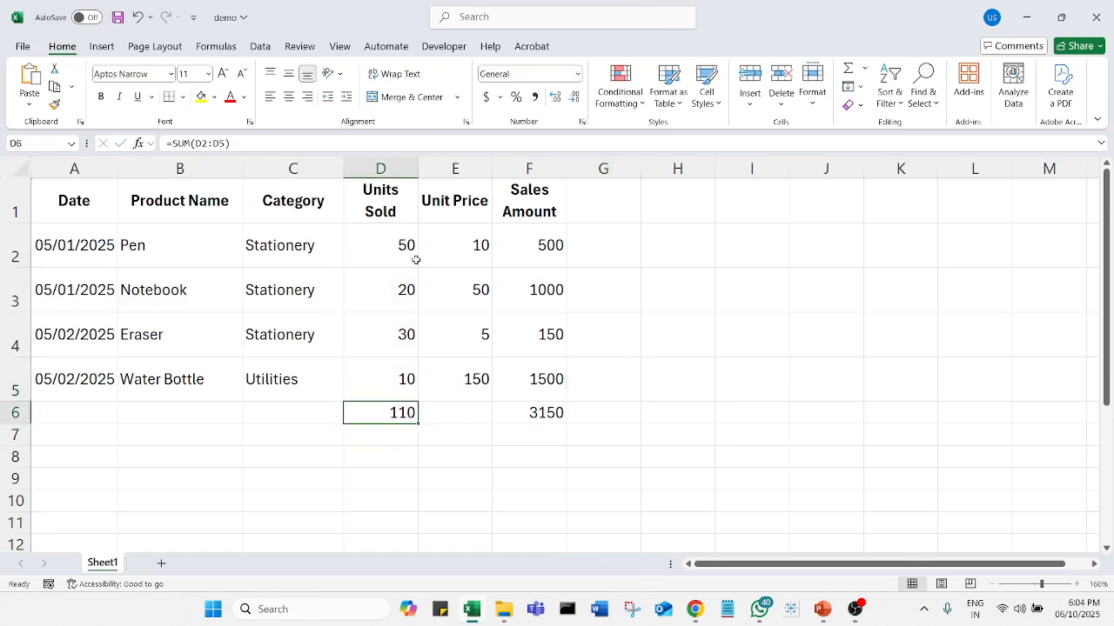
left_click(201, 97)
left_click(529, 420)
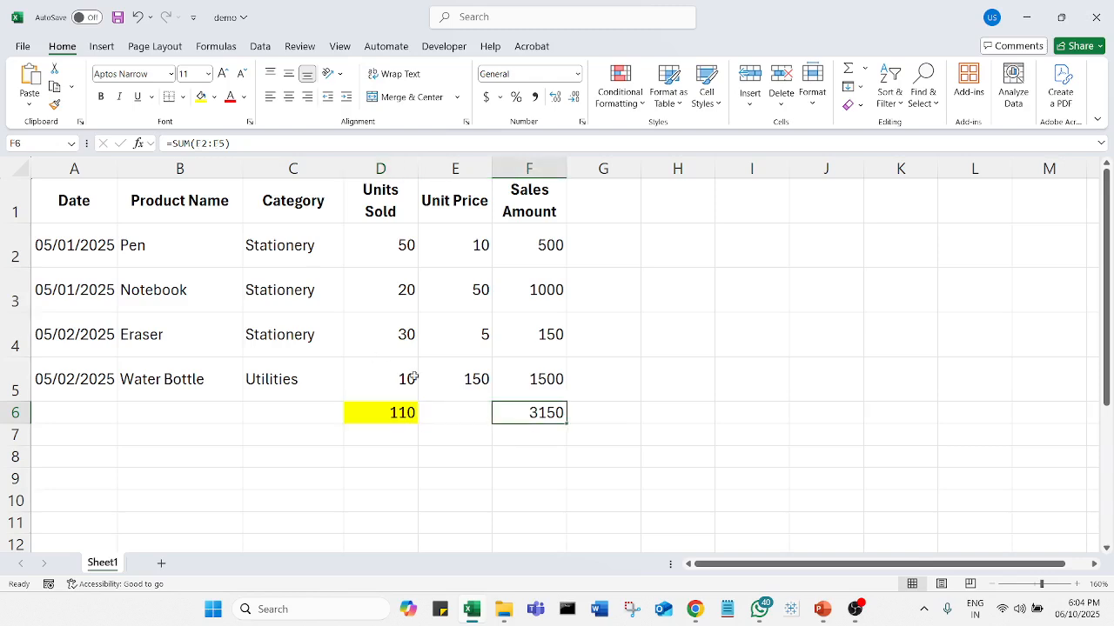
left_click(202, 97)
left_click(735, 338)
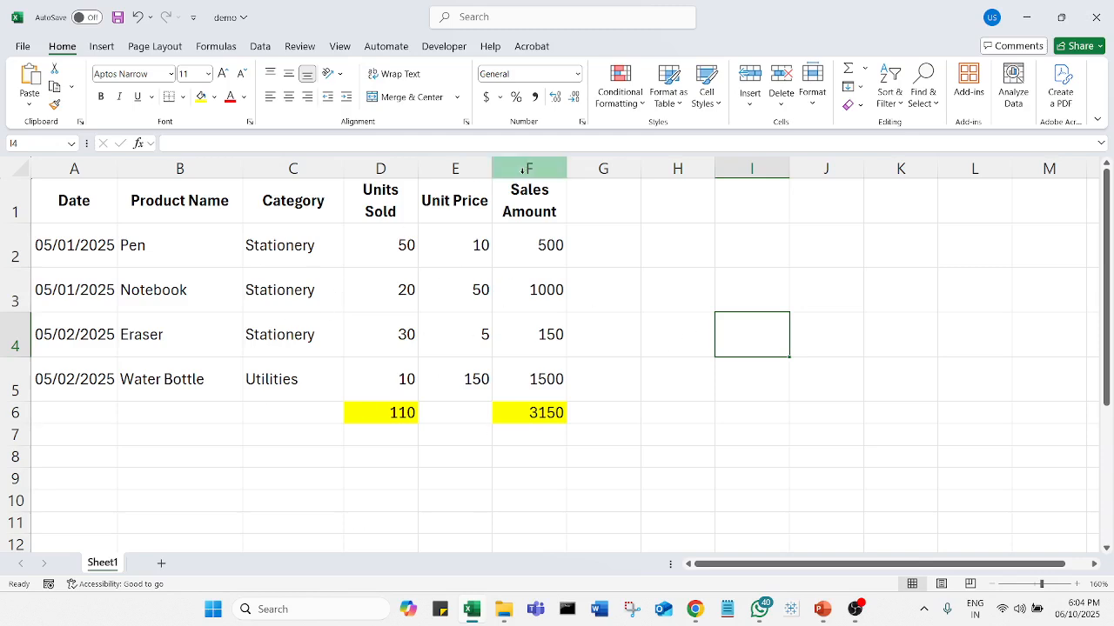
- Delete the totals row, row 6, from the worksheet
left_click(788, 431)
right_click(21, 413)
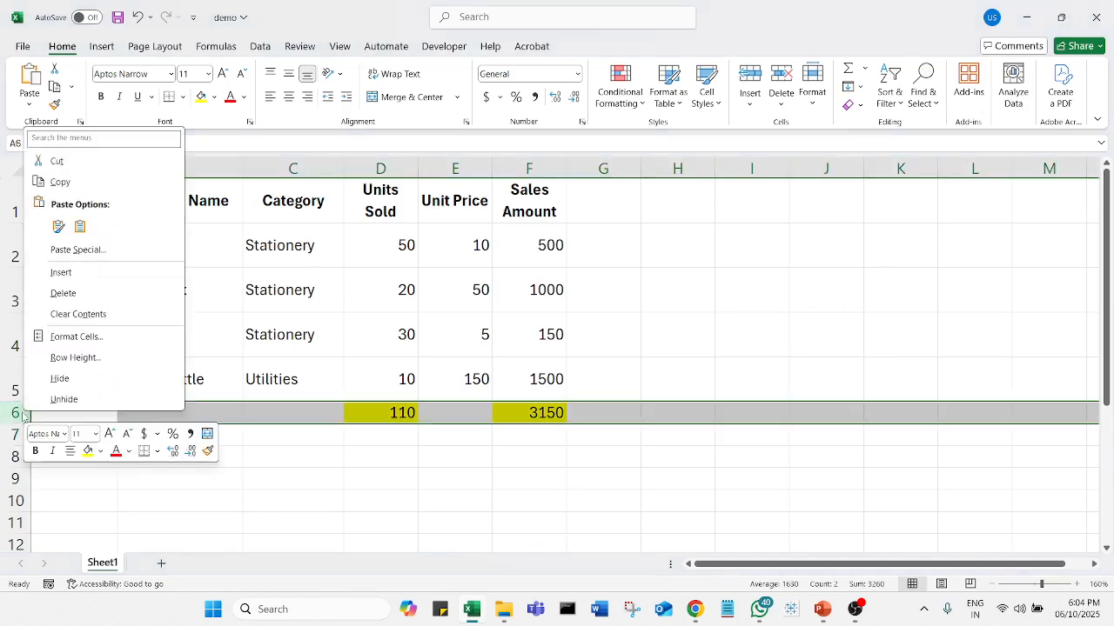
left_click(106, 294)
left_click(753, 338)
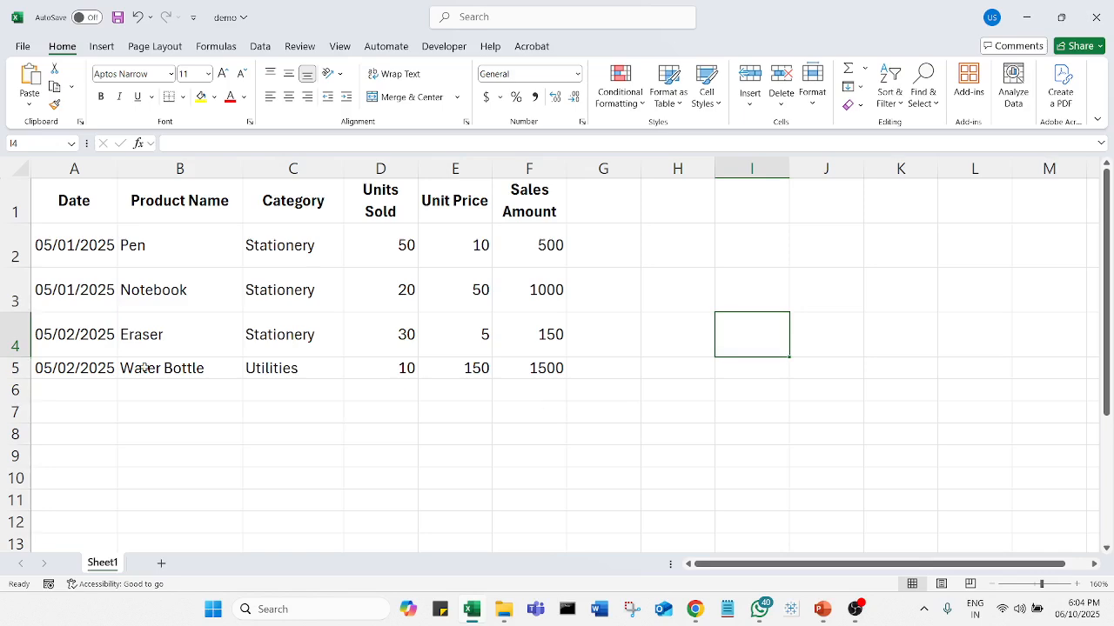
- Close the demo workbook without saving and start a blank report in Power BI Desktop
left_click(1095, 17)
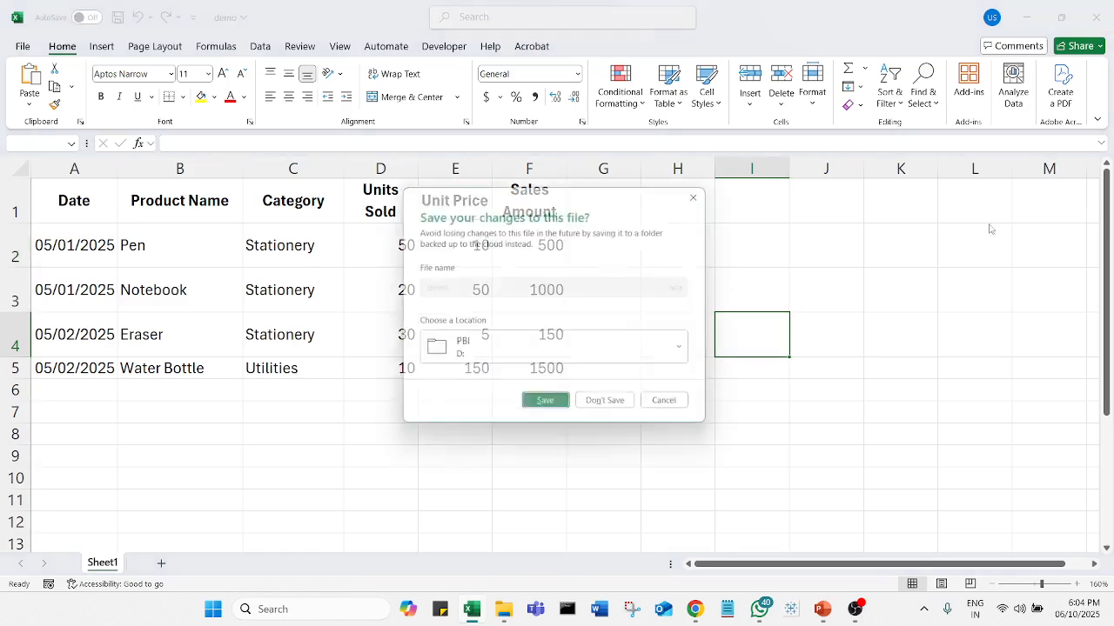
left_click(613, 409)
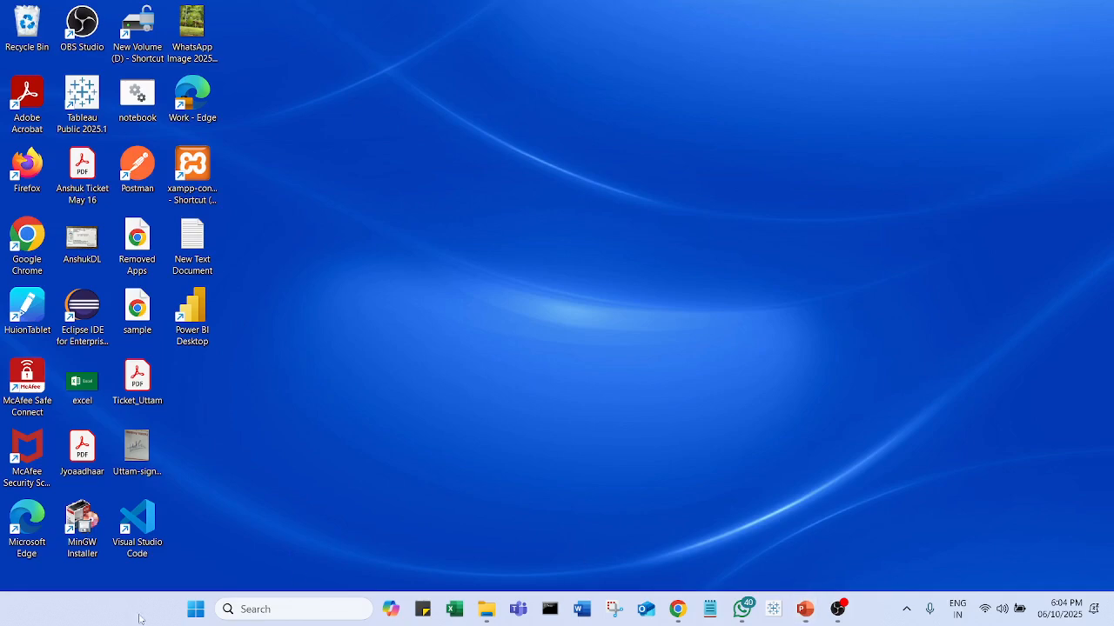
left_click(195, 609)
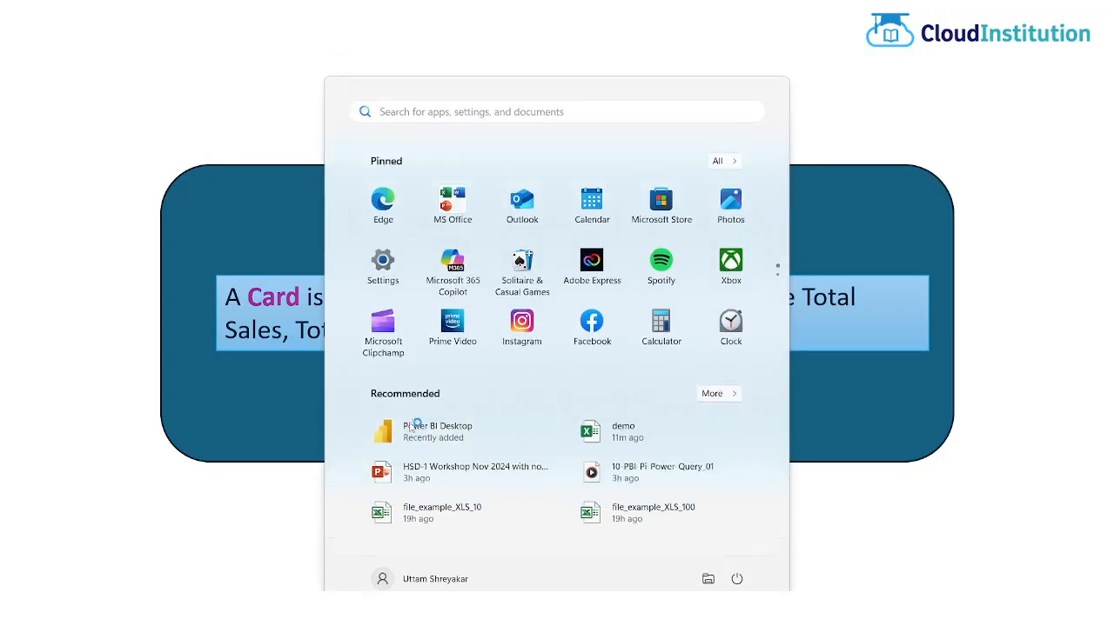
left_click(409, 418)
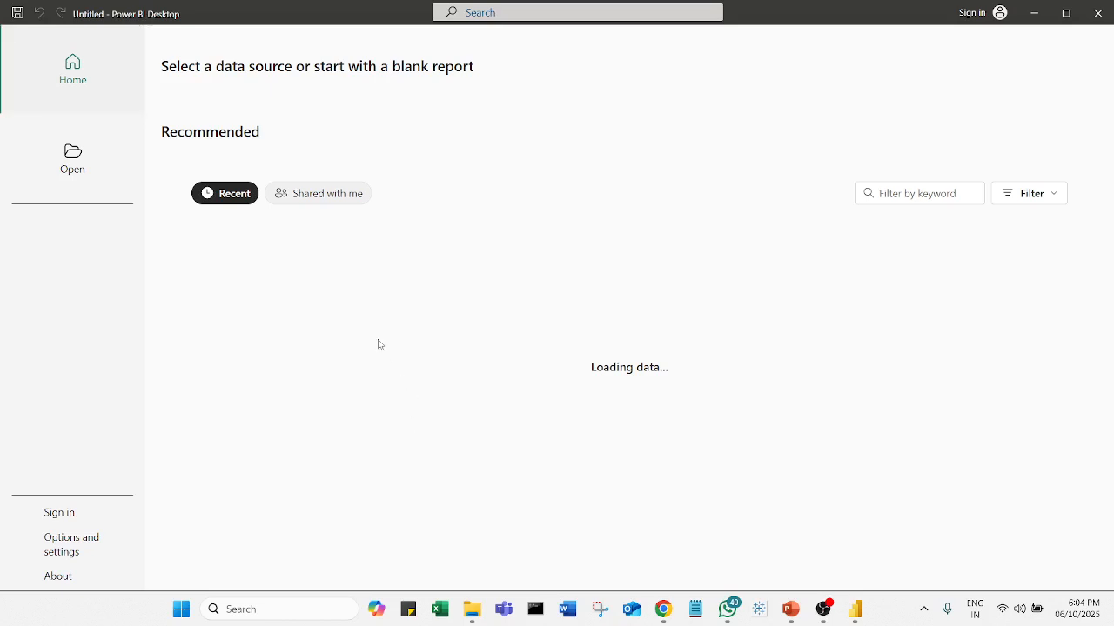
left_click(248, 148)
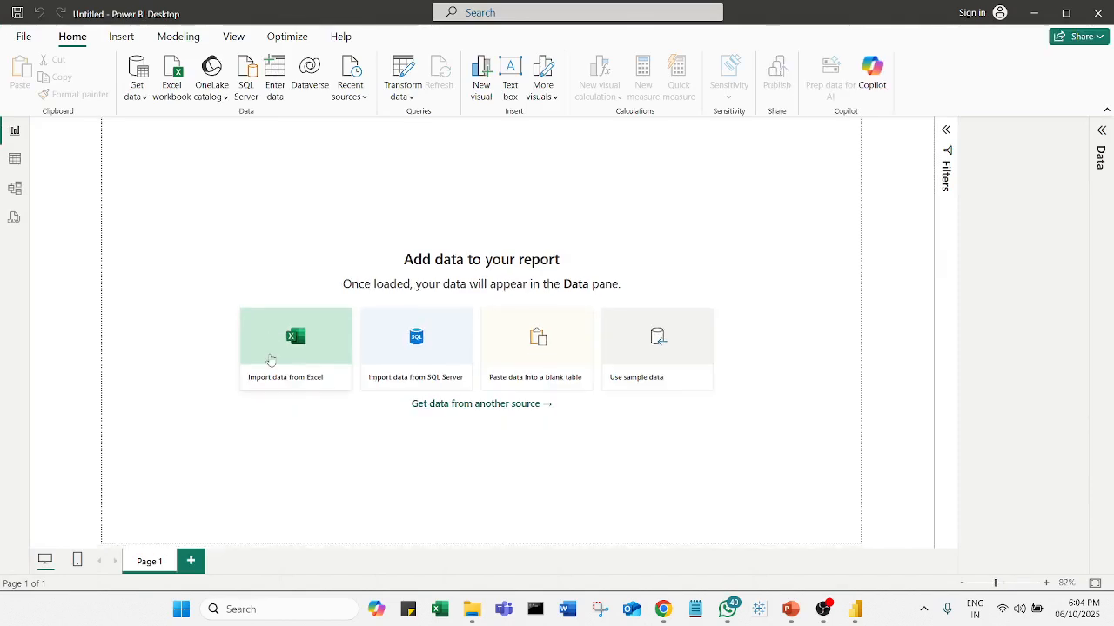
- Import Sheet1 from the demo Excel workbook into the report and expand its list of fields
left_click(301, 353)
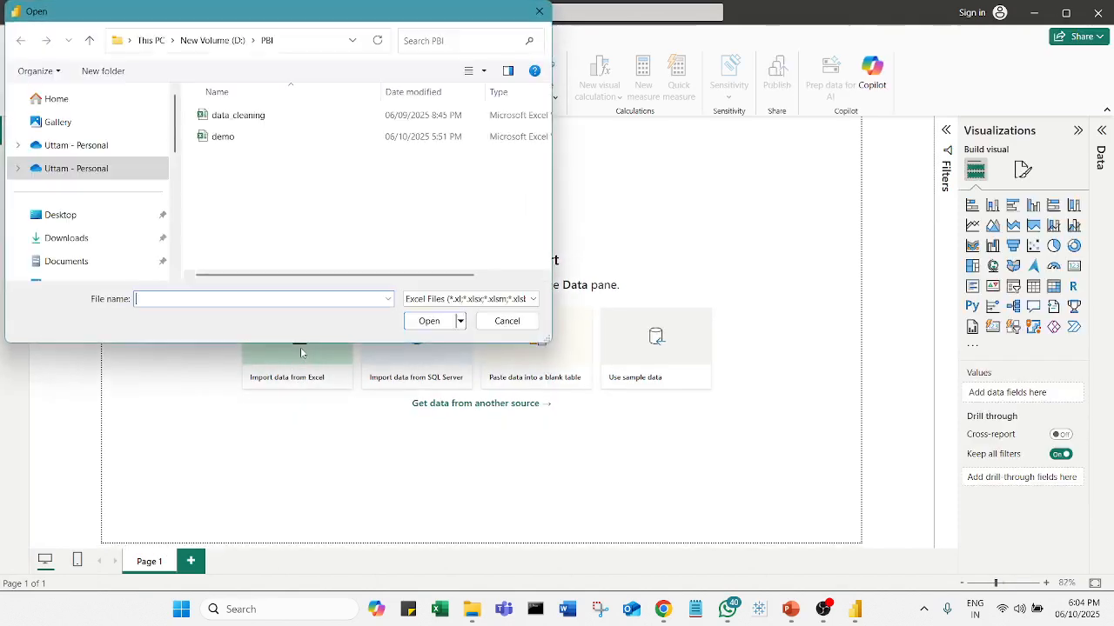
left_click(267, 143)
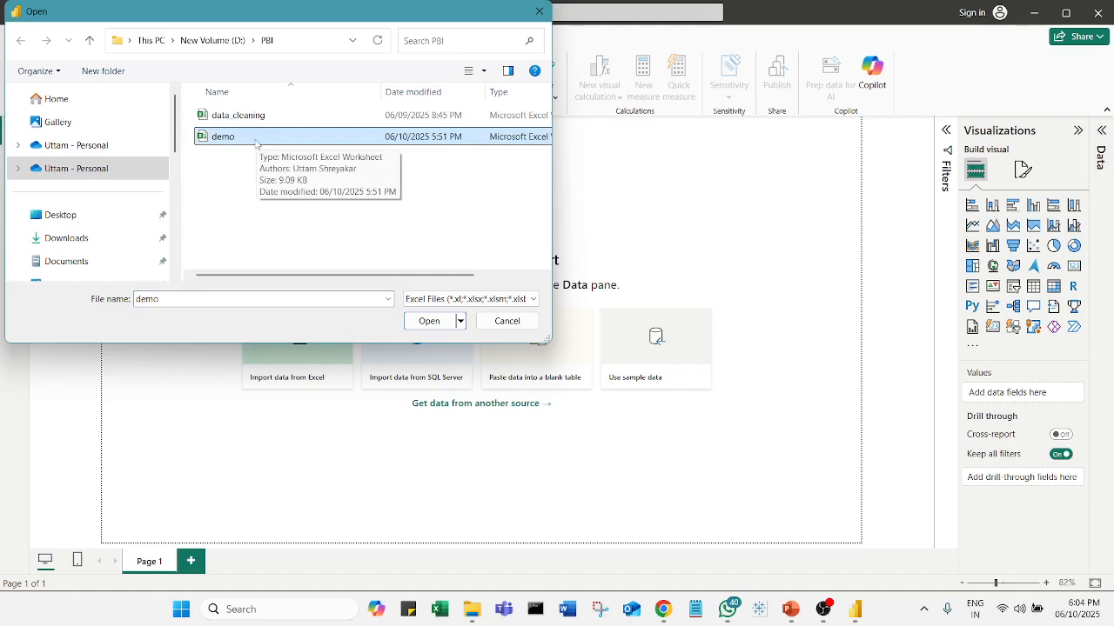
left_click(428, 320)
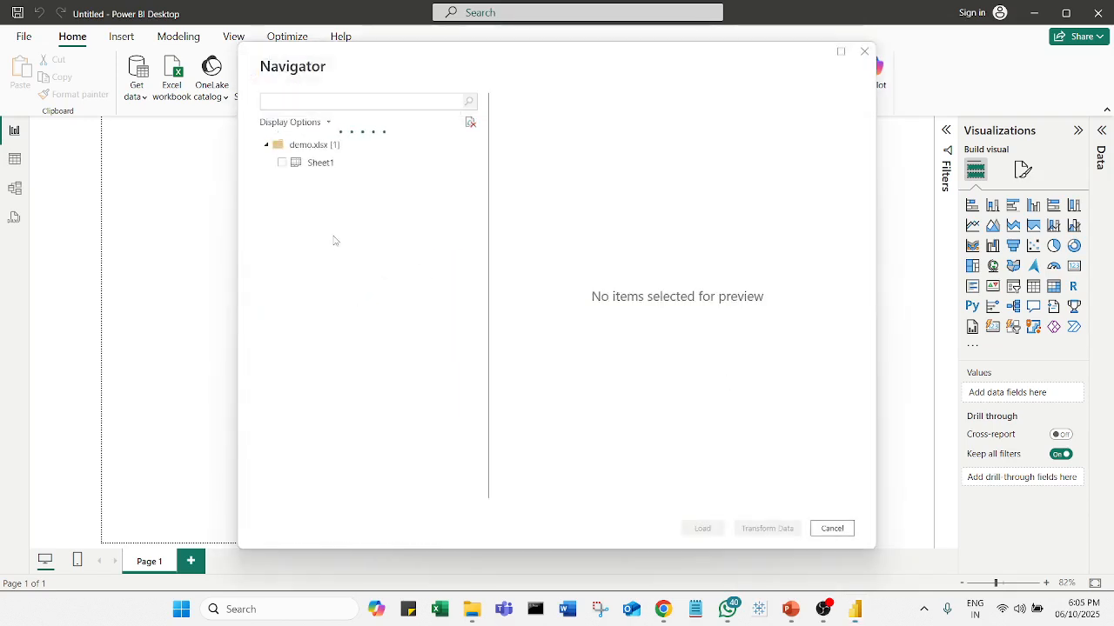
left_click(282, 162)
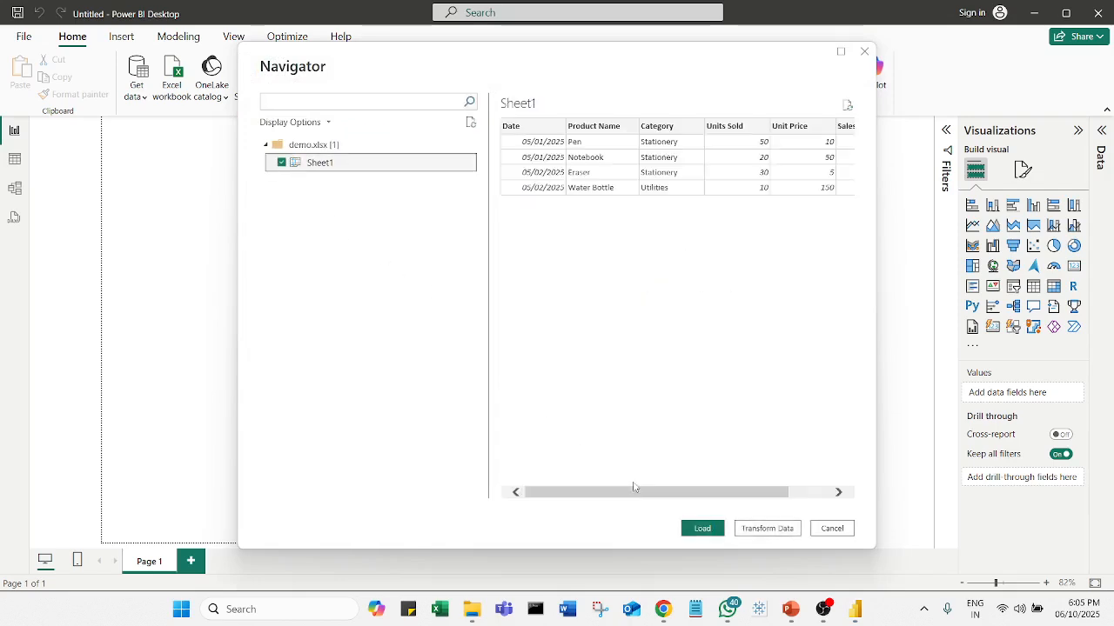
left_click(702, 528)
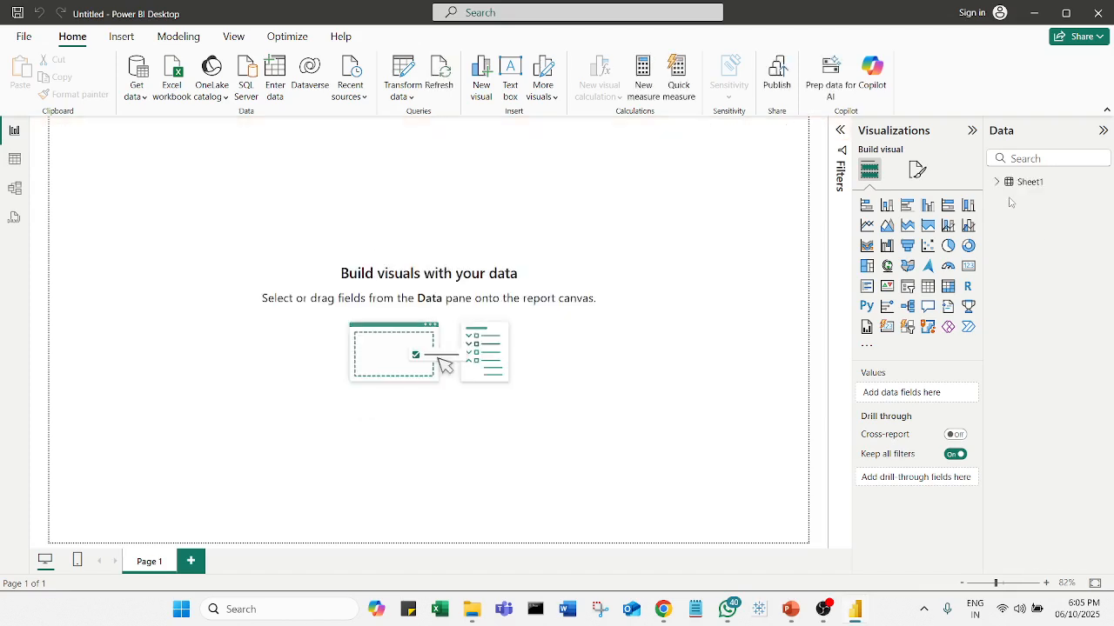
left_click(997, 183)
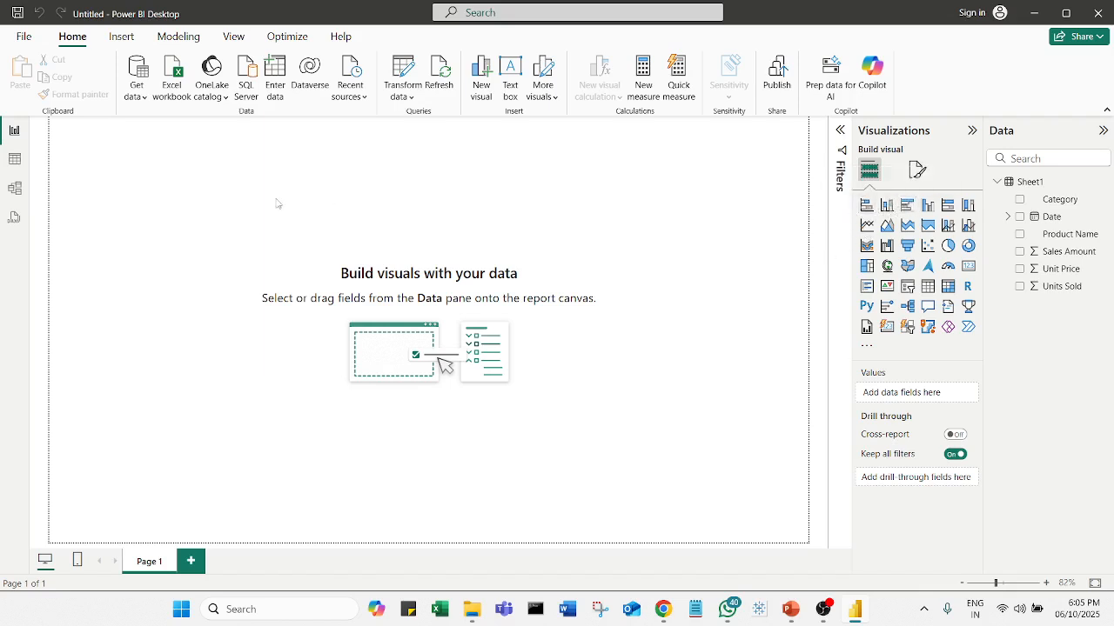
- Add an empty clustered bar chart to the report page and move it toward the middle of the canvas
left_click(907, 207)
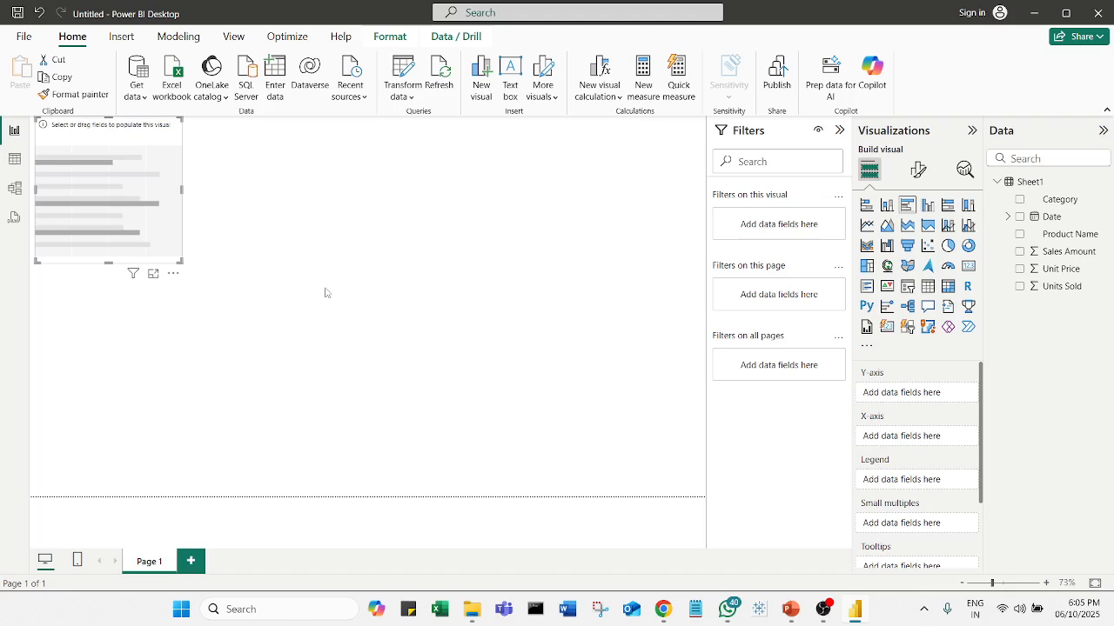
left_click_drag(144, 195, 371, 290)
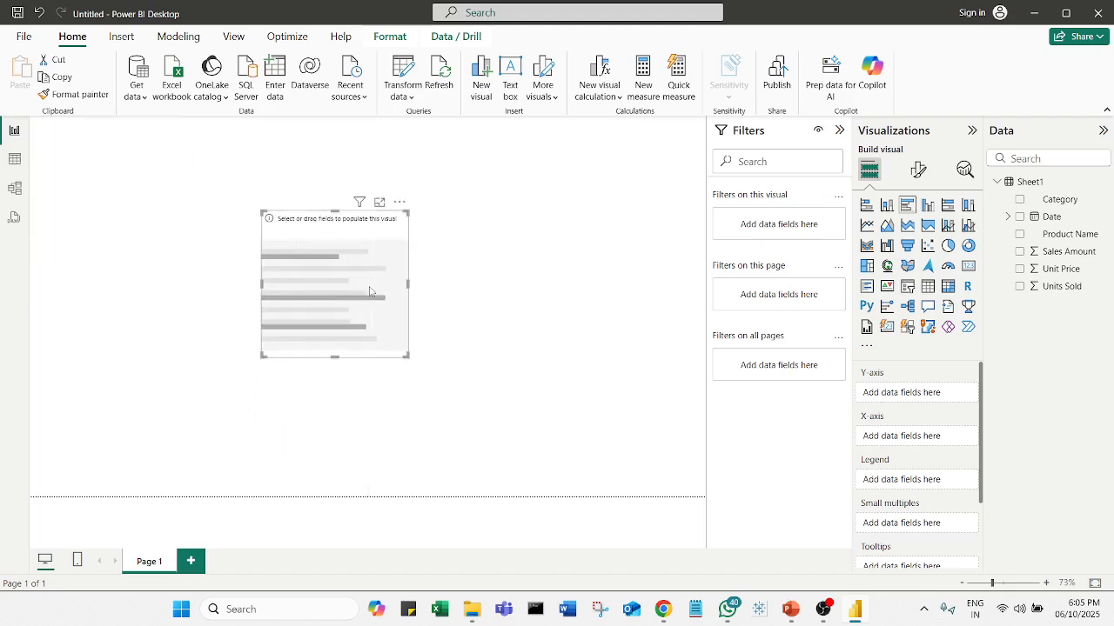
- Look through the Table, Model and DAX query views of the imported data and return to the Report view
left_click(14, 160)
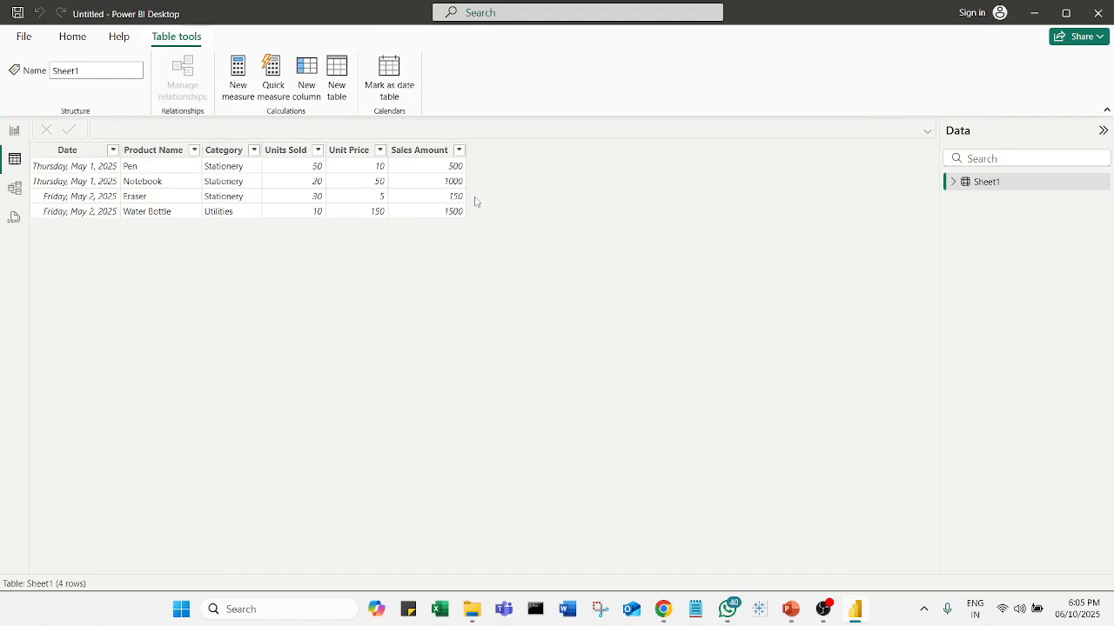
left_click(14, 189)
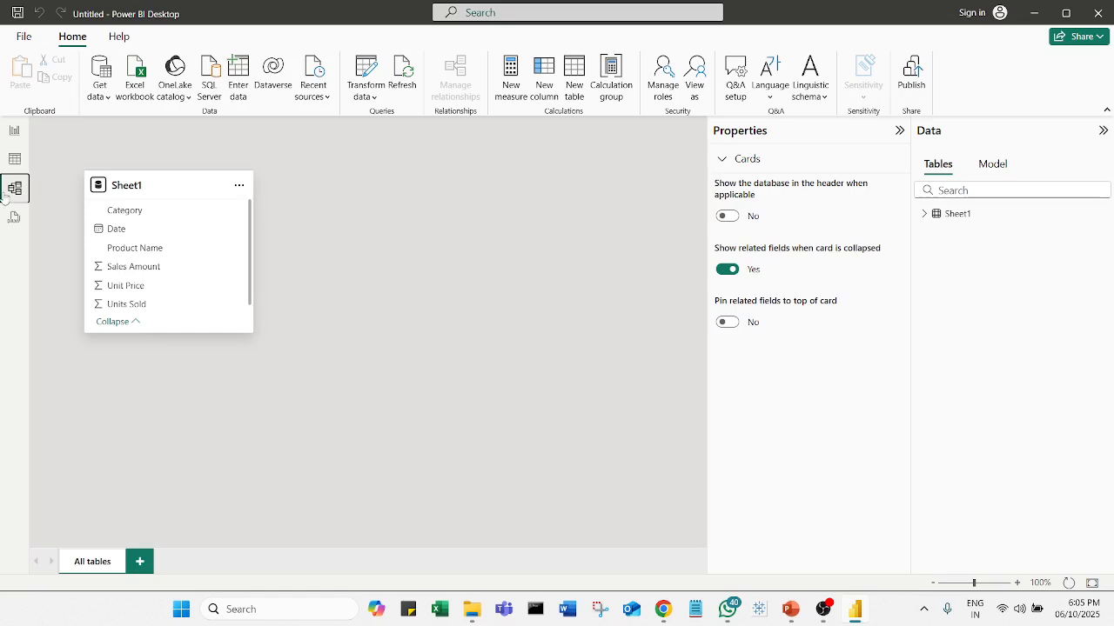
left_click(15, 220)
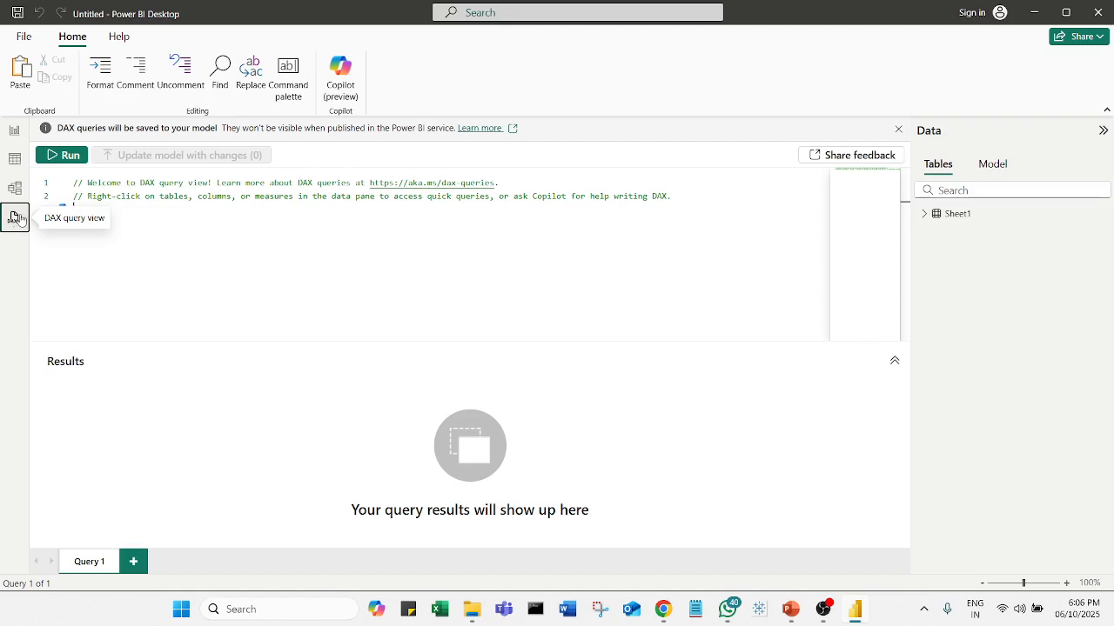
left_click(14, 133)
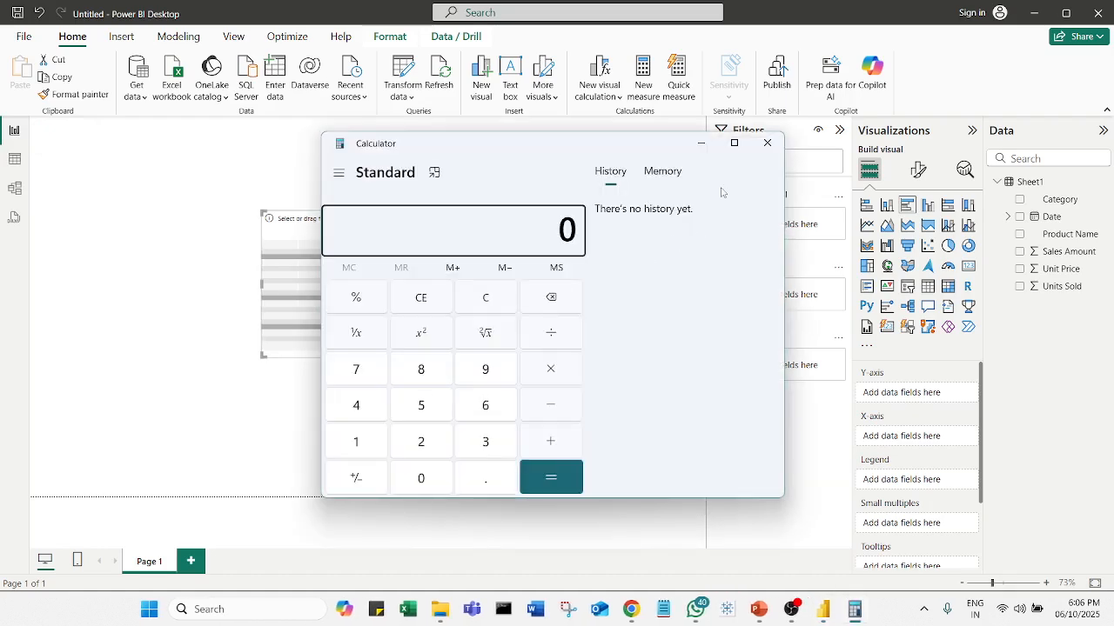
- Close the Calculator window and delete the empty clustered bar chart from the report page
left_click(763, 142)
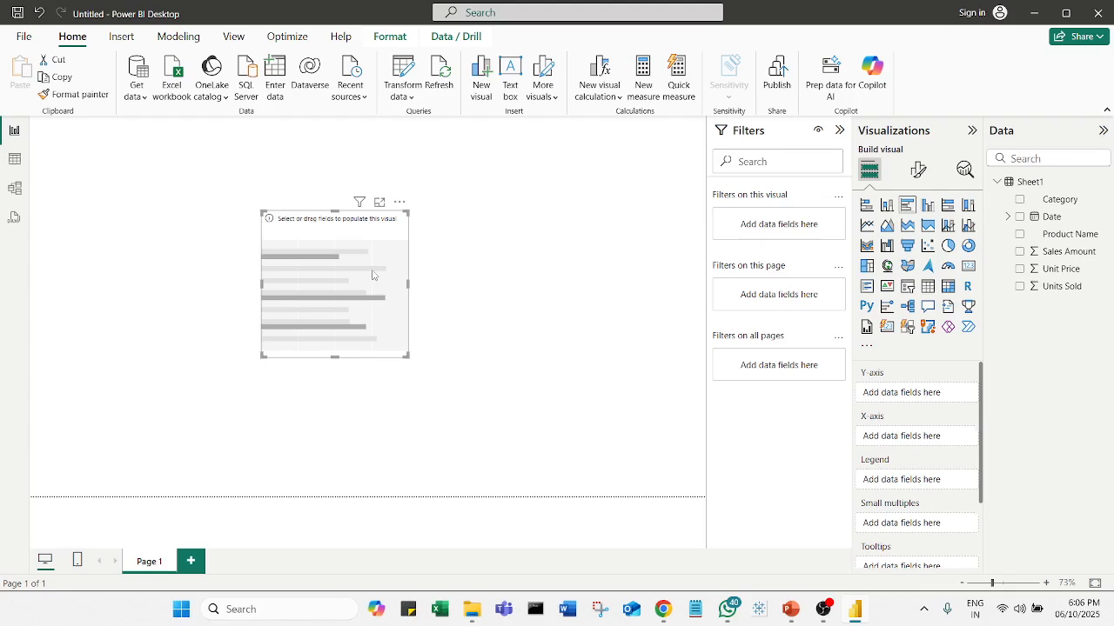
key("Delete")
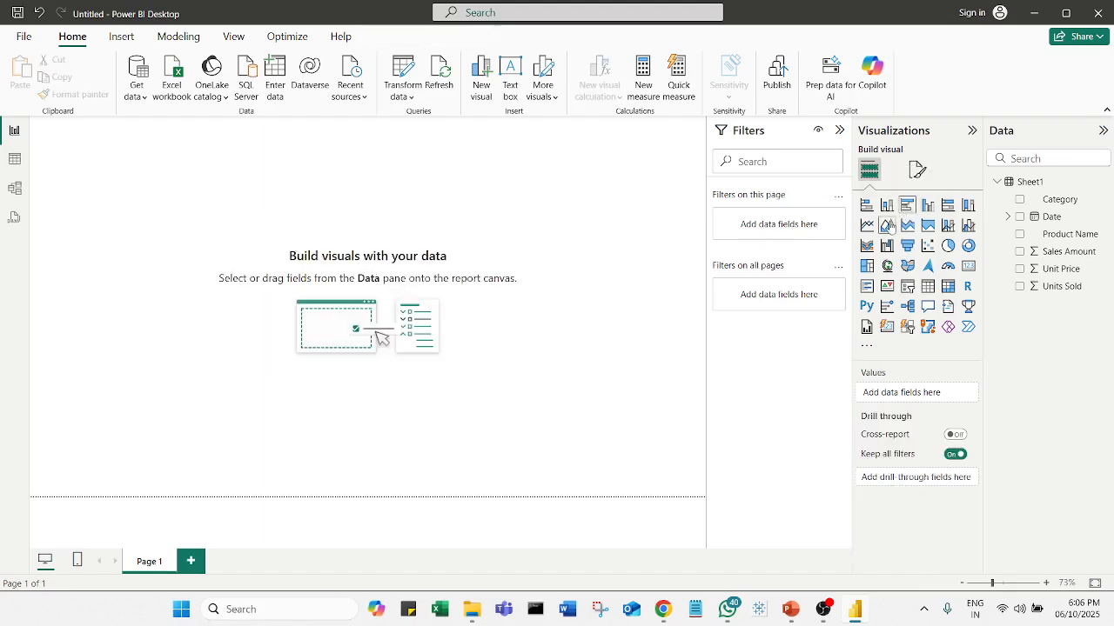
- Add a clustered bar chart with Category on the Y-axis and the count of Product Name on the X-axis
left_click(908, 206)
left_click_drag(152, 217, 391, 327)
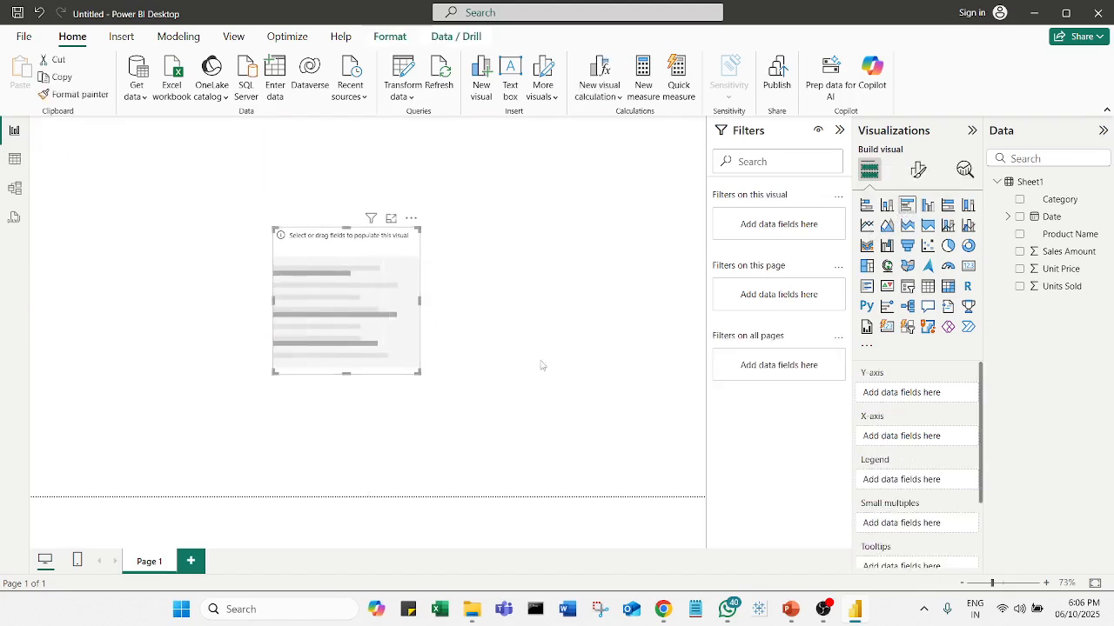
left_click(1069, 202)
left_click_drag(1069, 202, 405, 292)
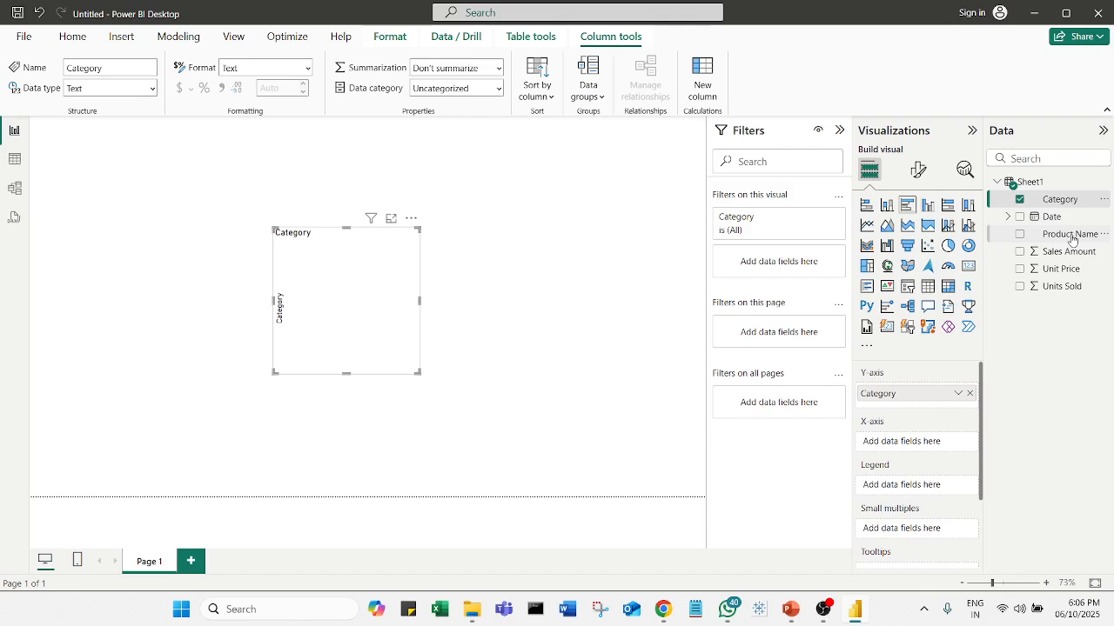
left_click_drag(1071, 237, 423, 367)
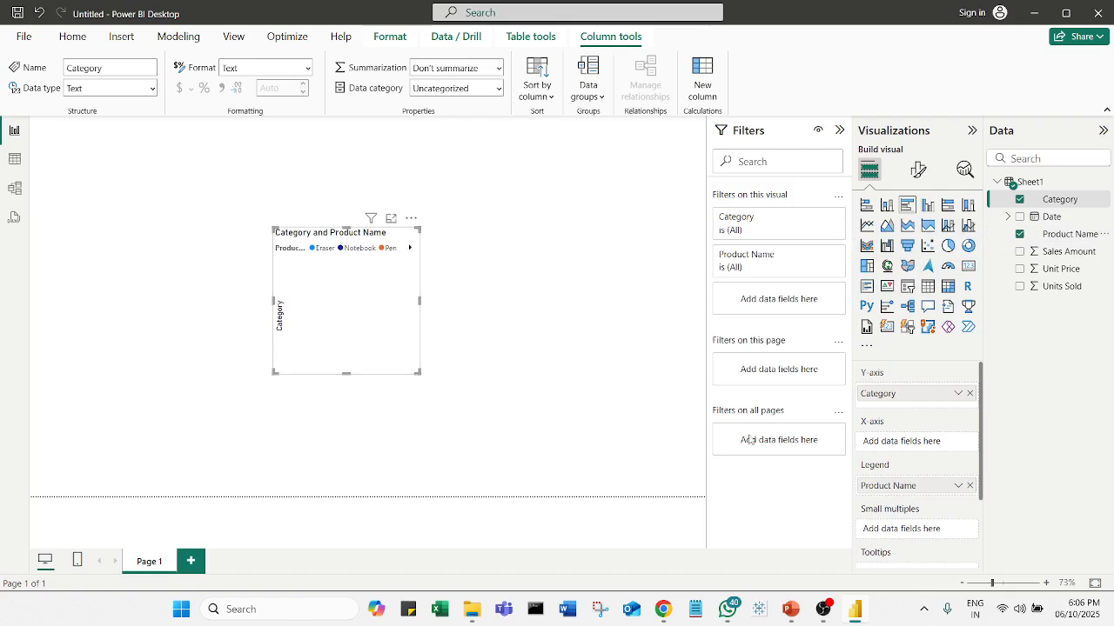
left_click_drag(936, 488, 941, 444)
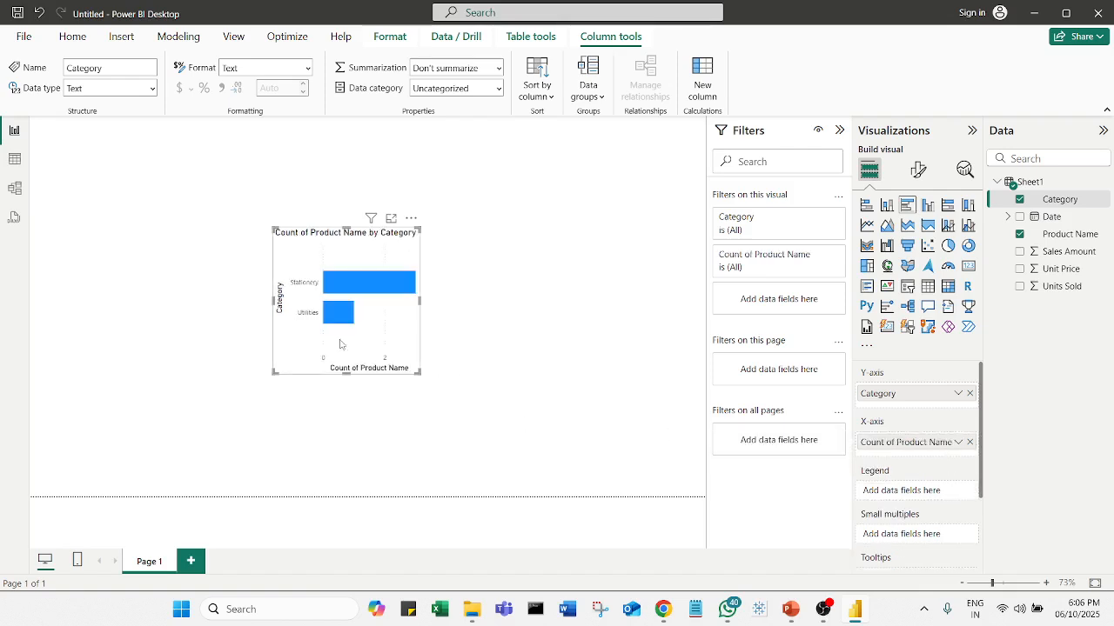
- View the bar chart in focus mode, compare it with the Category column in the demo Excel workbook, and return to the report page
left_click(392, 219)
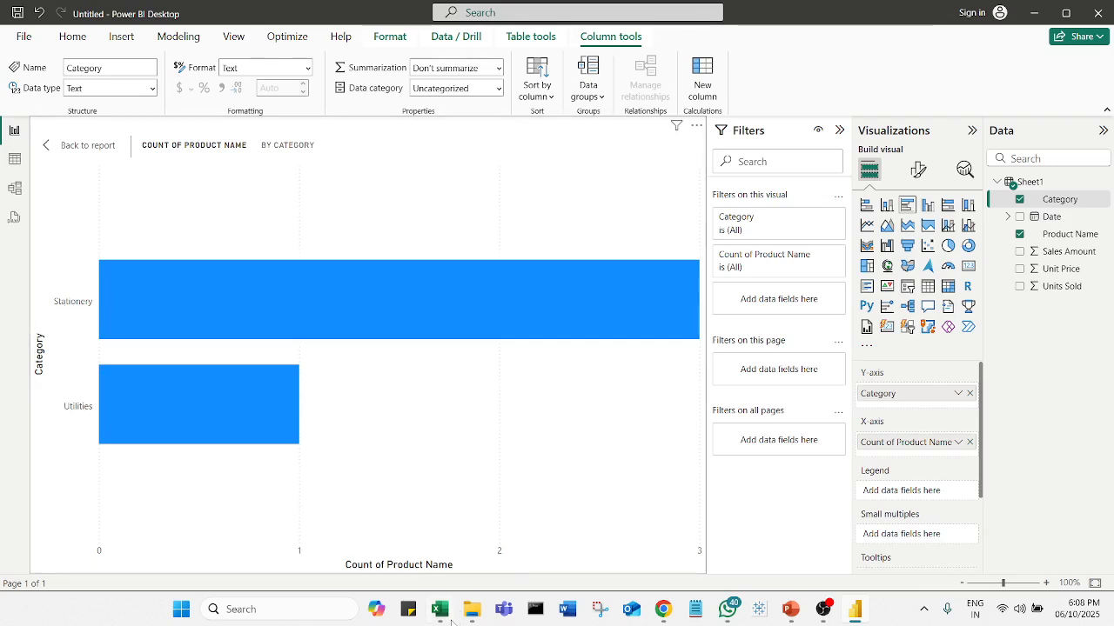
mouse_move(445, 614)
left_click(454, 557)
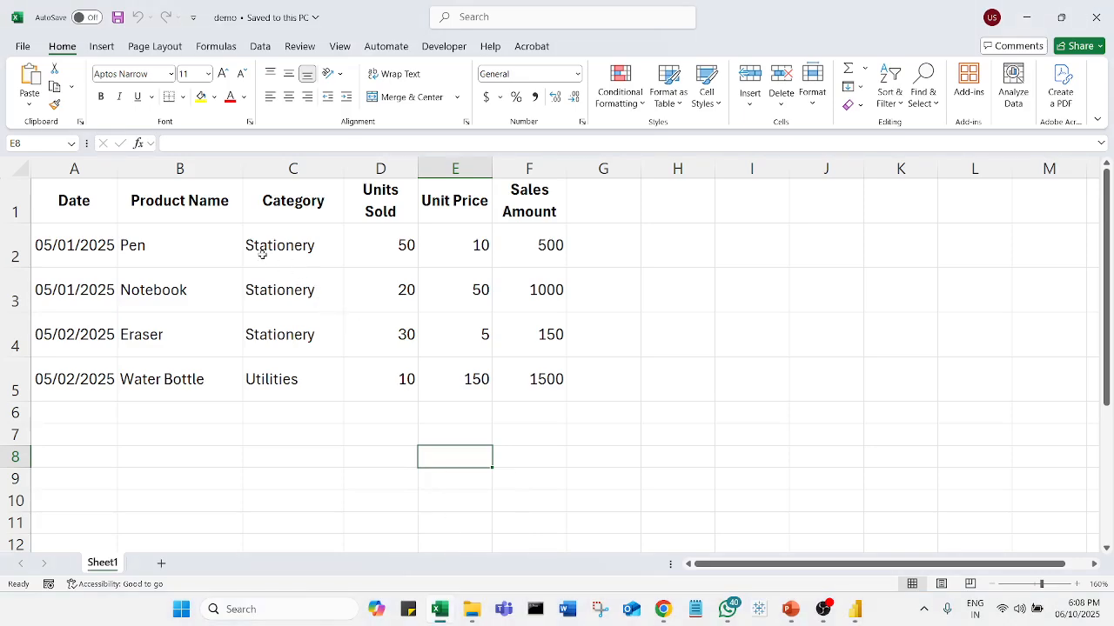
left_click_drag(296, 253, 283, 308)
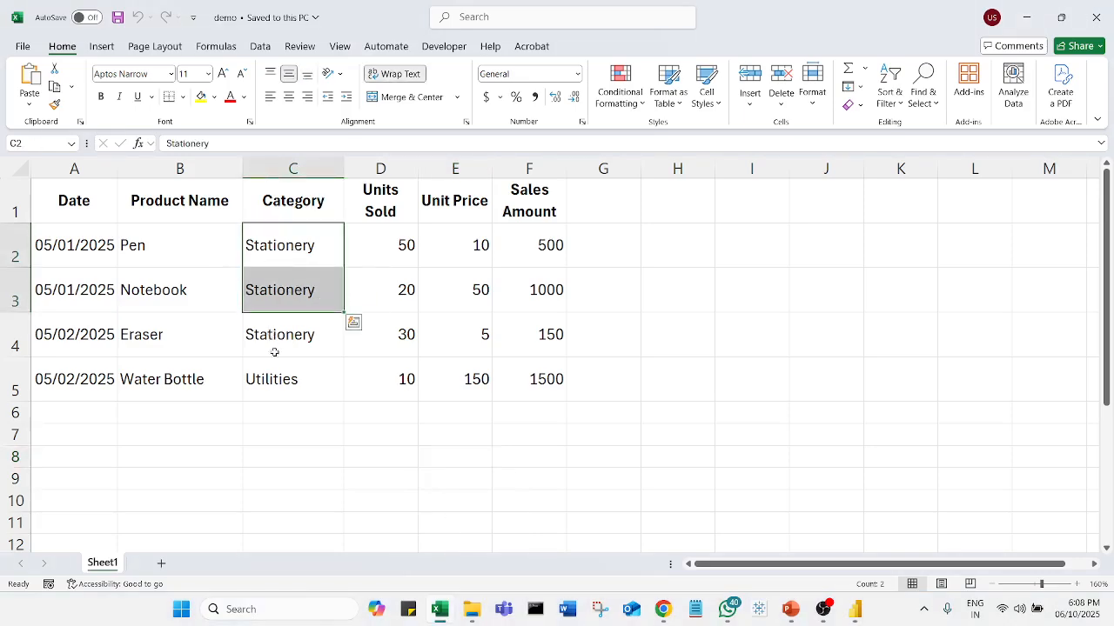
left_click(276, 380)
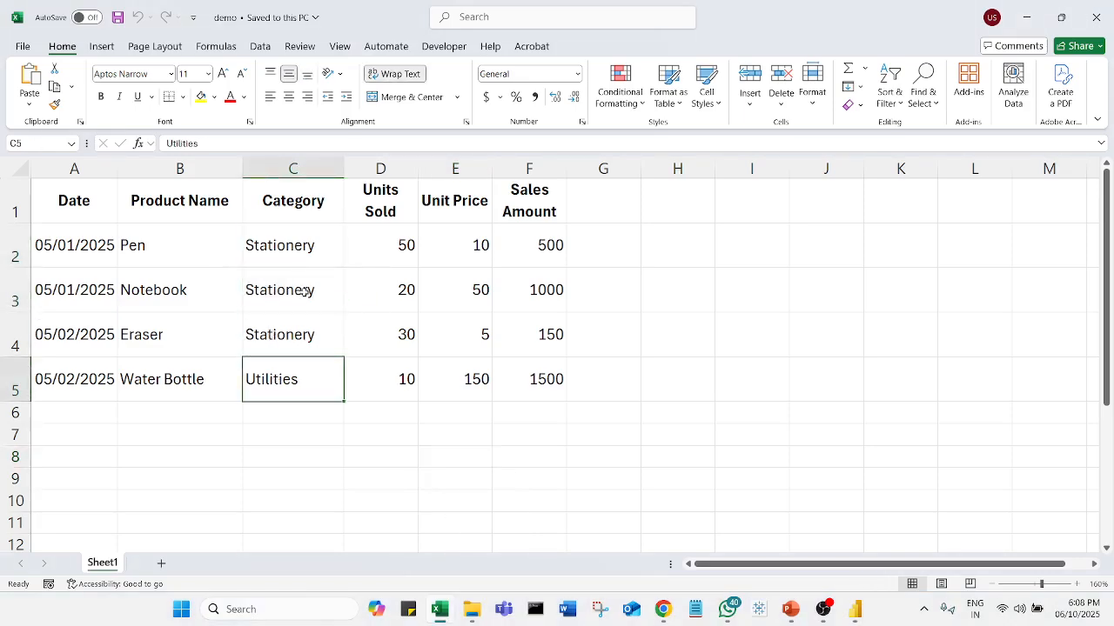
left_click(1026, 18)
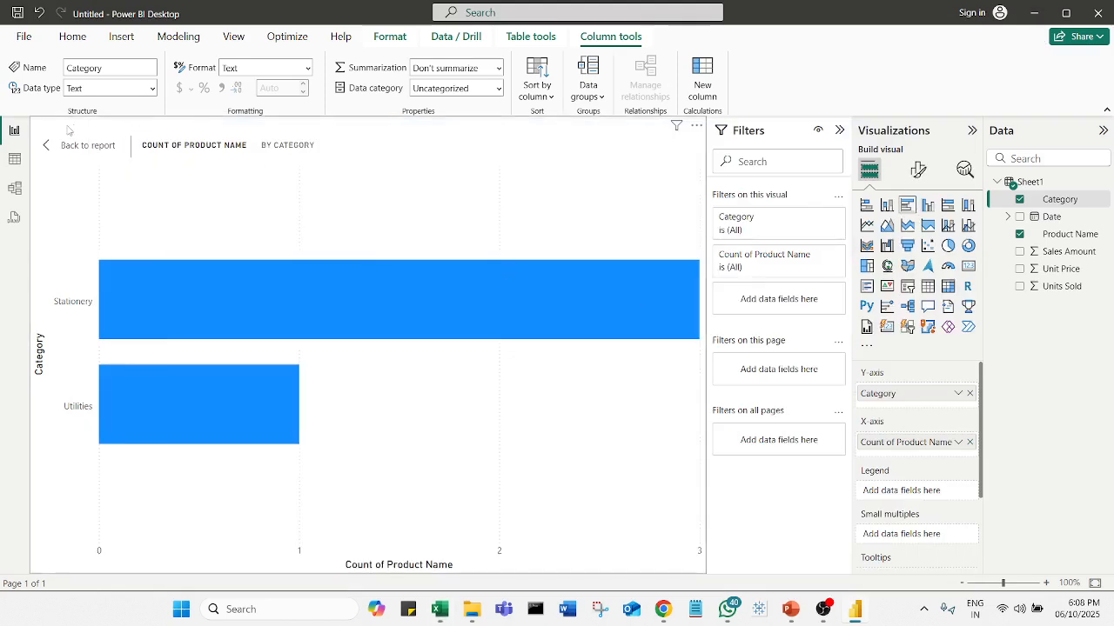
left_click(63, 146)
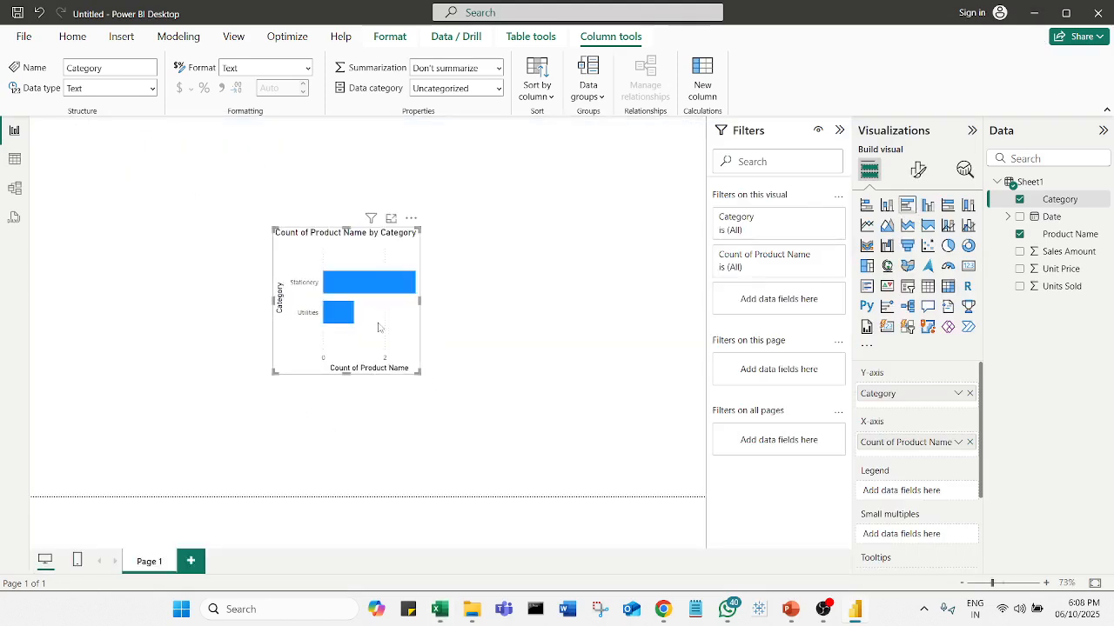
- Move the bar chart to the upper-left area of the report page and add an empty card visual
left_click(409, 325)
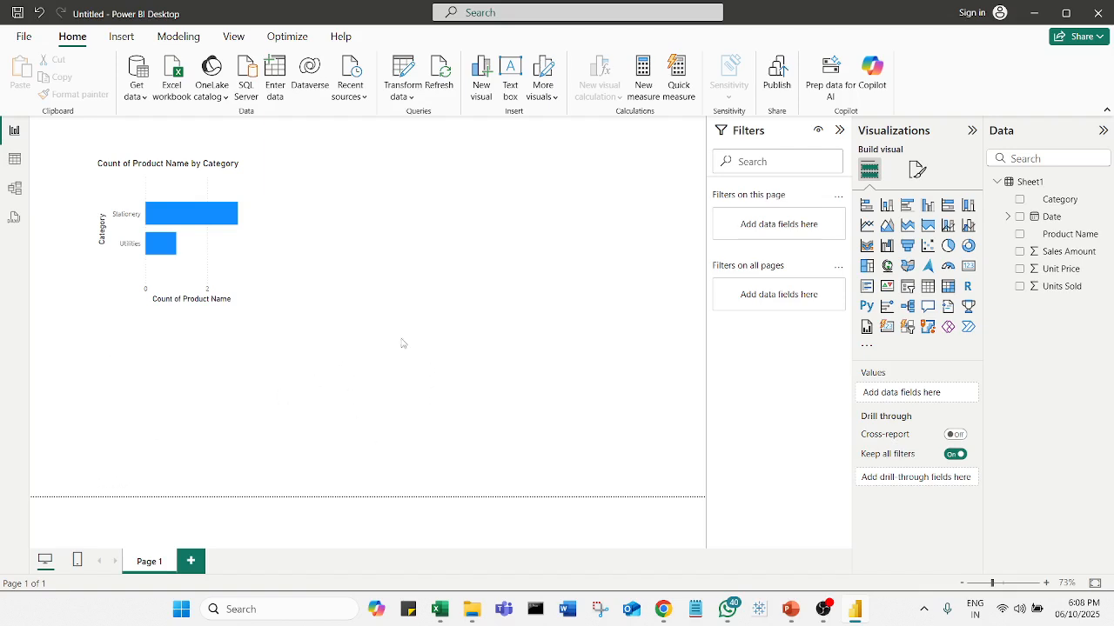
left_click(968, 268)
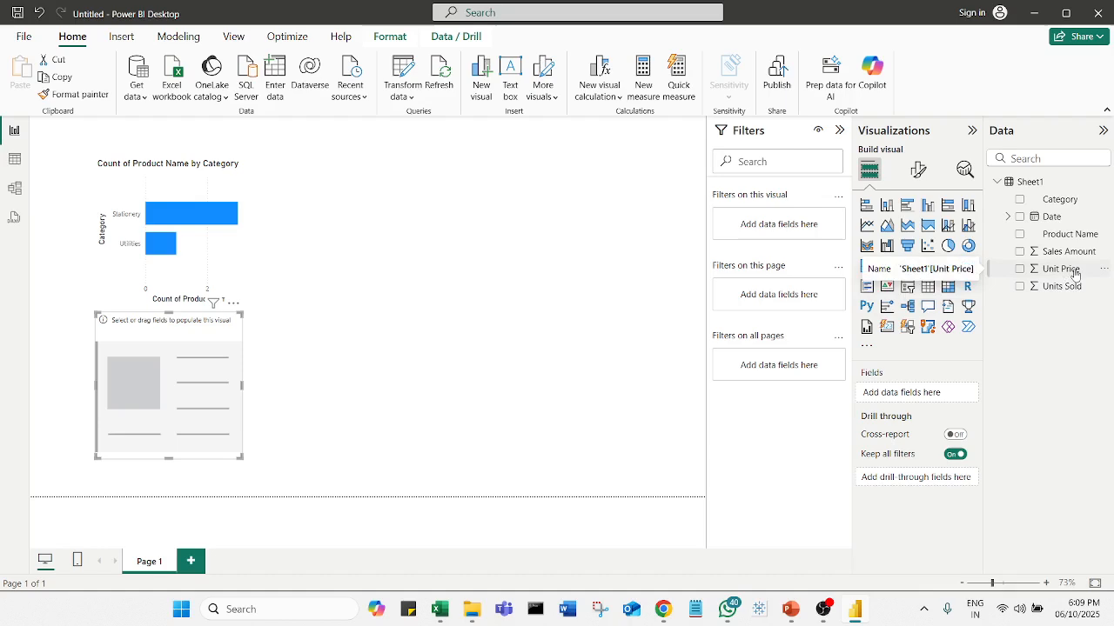
- Switch to the demo Excel workbook, examine the Unit Price values of the products, and return to the Power BI report
left_click(444, 621)
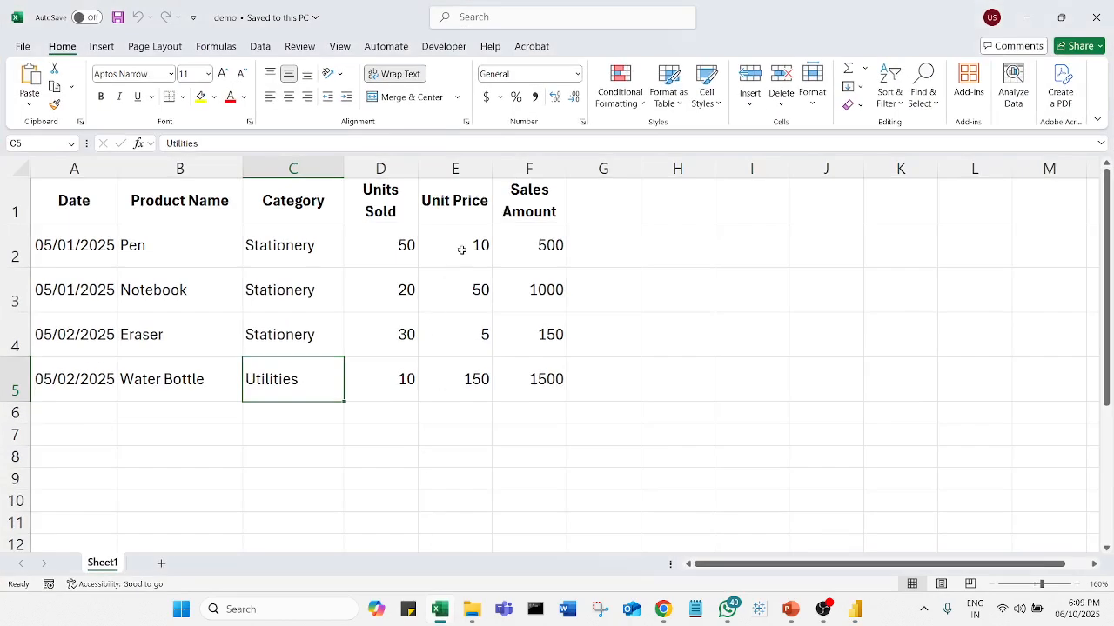
left_click(161, 252)
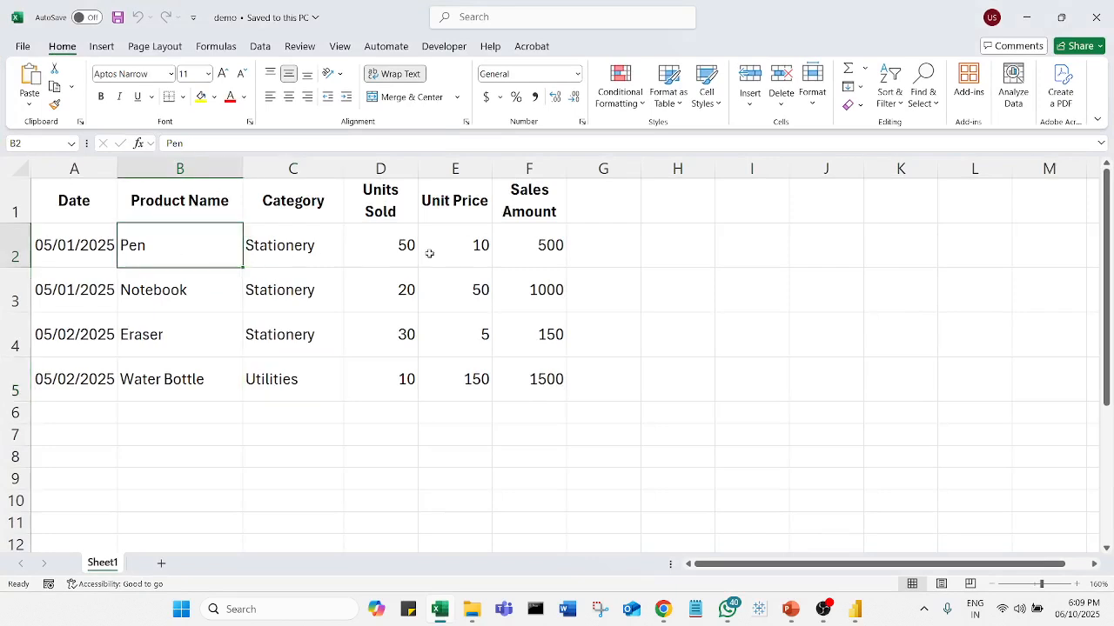
left_click(475, 251)
left_click(173, 309)
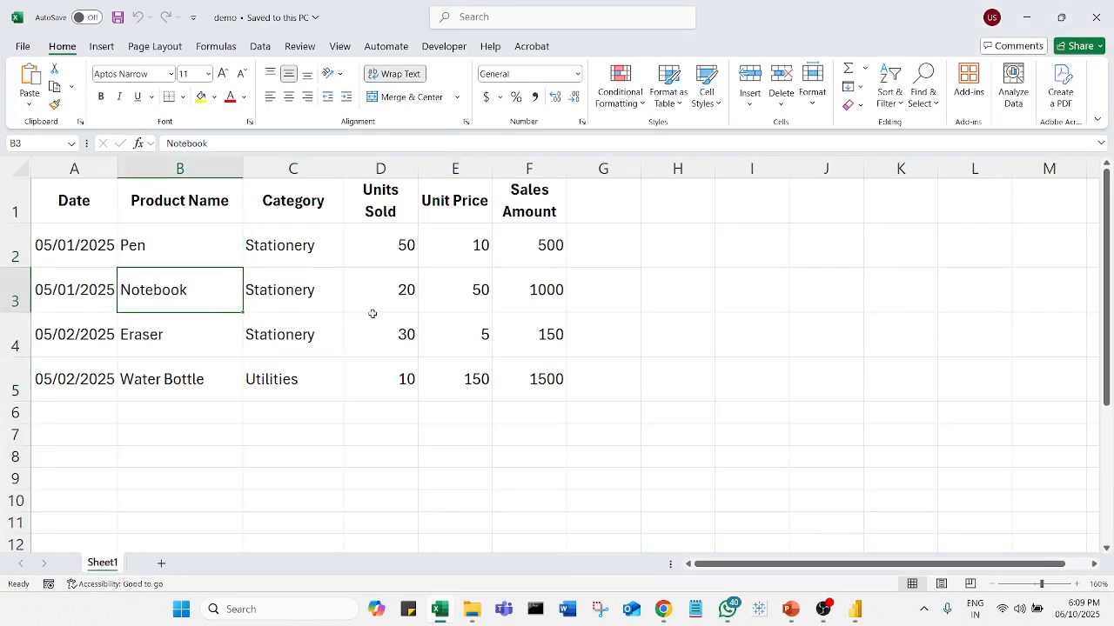
left_click(458, 305)
left_click_drag(454, 232, 468, 379)
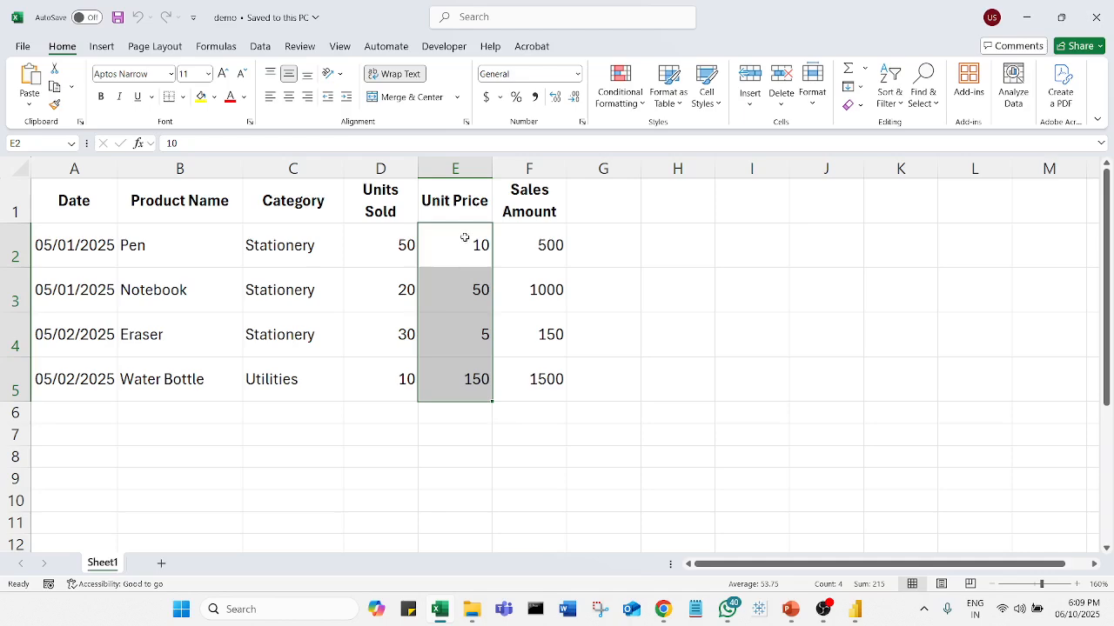
left_click(483, 437)
left_click(1027, 18)
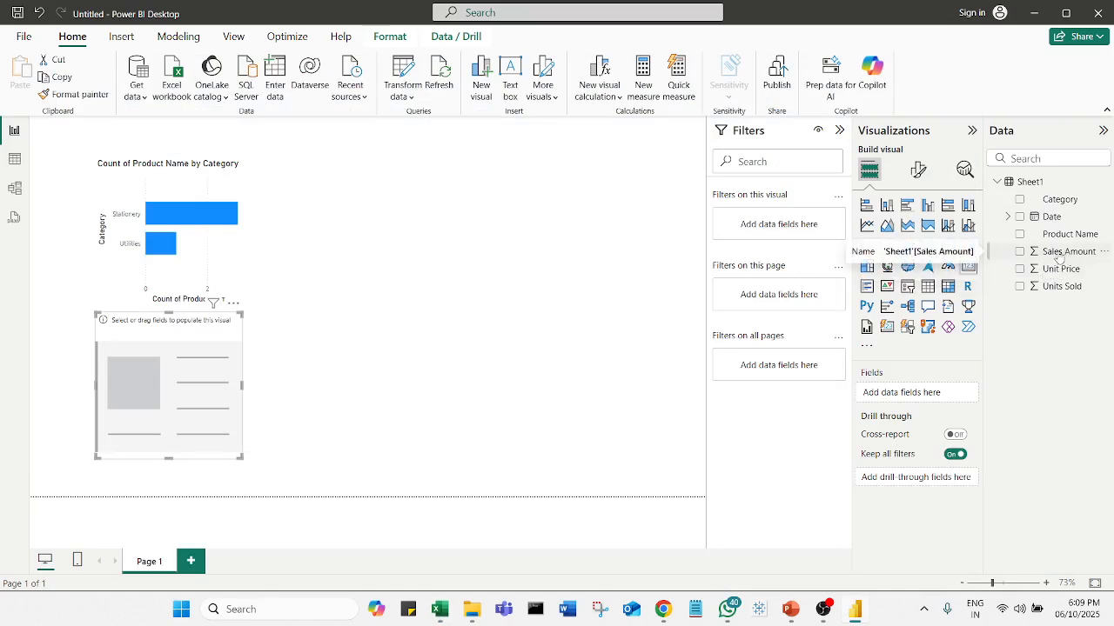
- Fill the empty card with the sum of Sales Amount and shift it slightly away from the bar chart
left_click_drag(1059, 258, 207, 394)
left_click_drag(221, 355, 252, 374)
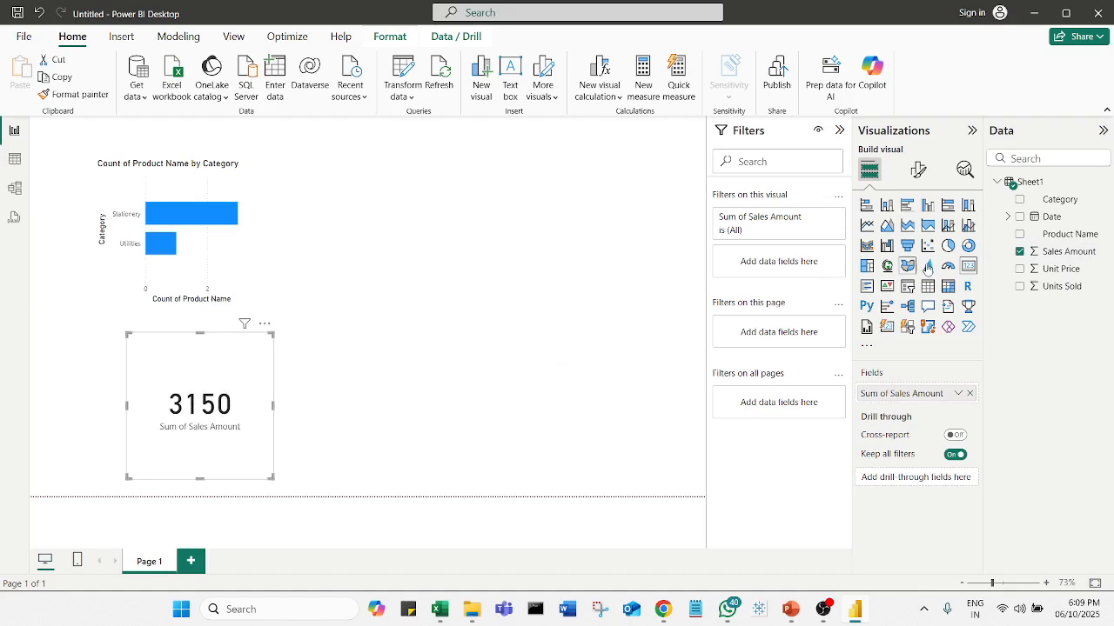
left_click(466, 400)
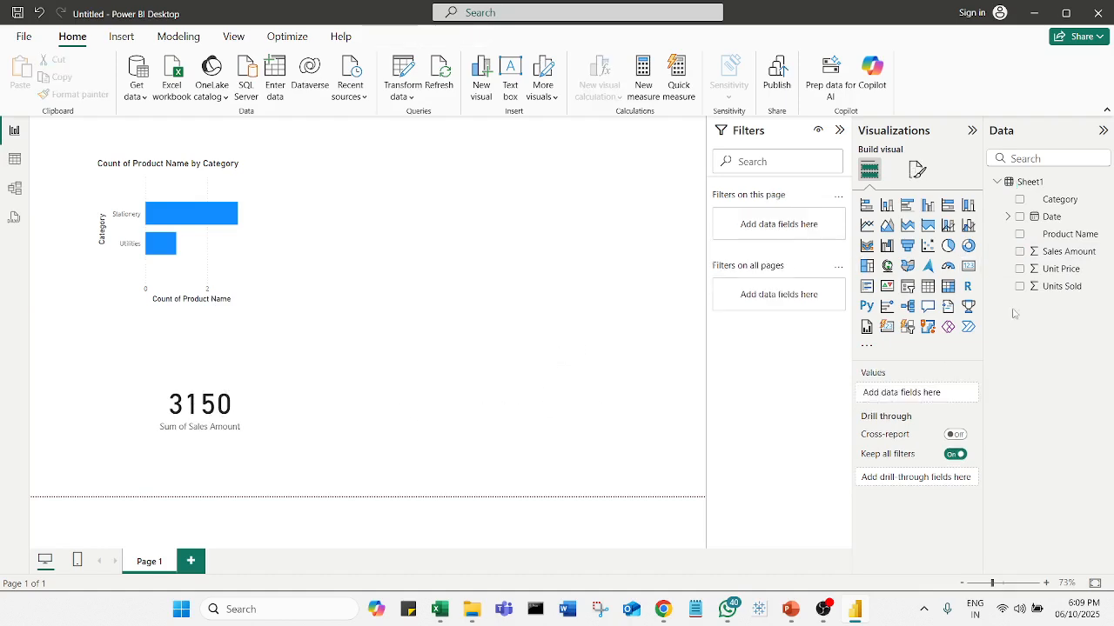
- Add a second card showing the sum of Units Sold and align it beside the Sales Amount card
left_click(968, 267)
left_click_drag(122, 418, 468, 435)
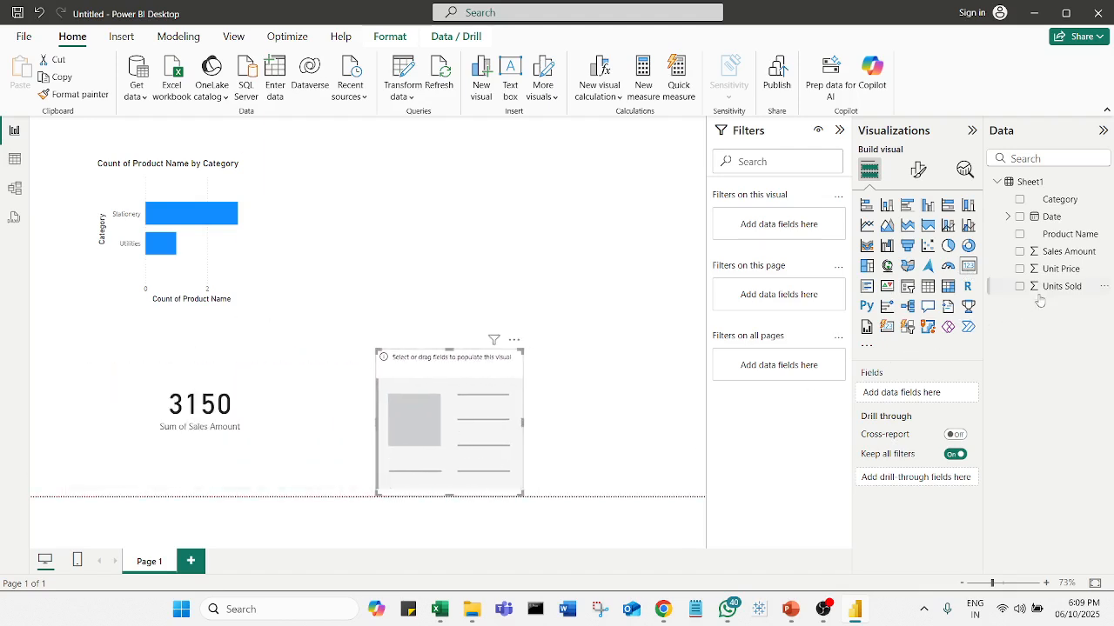
left_click_drag(1047, 297, 470, 417)
left_click(626, 436)
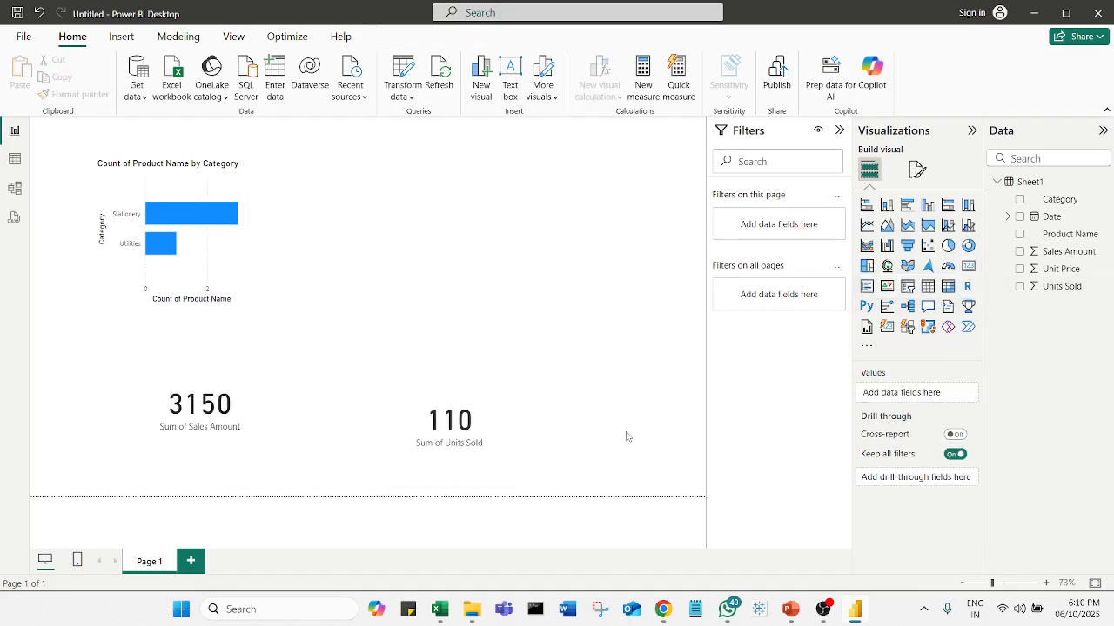
left_click_drag(448, 428, 364, 411)
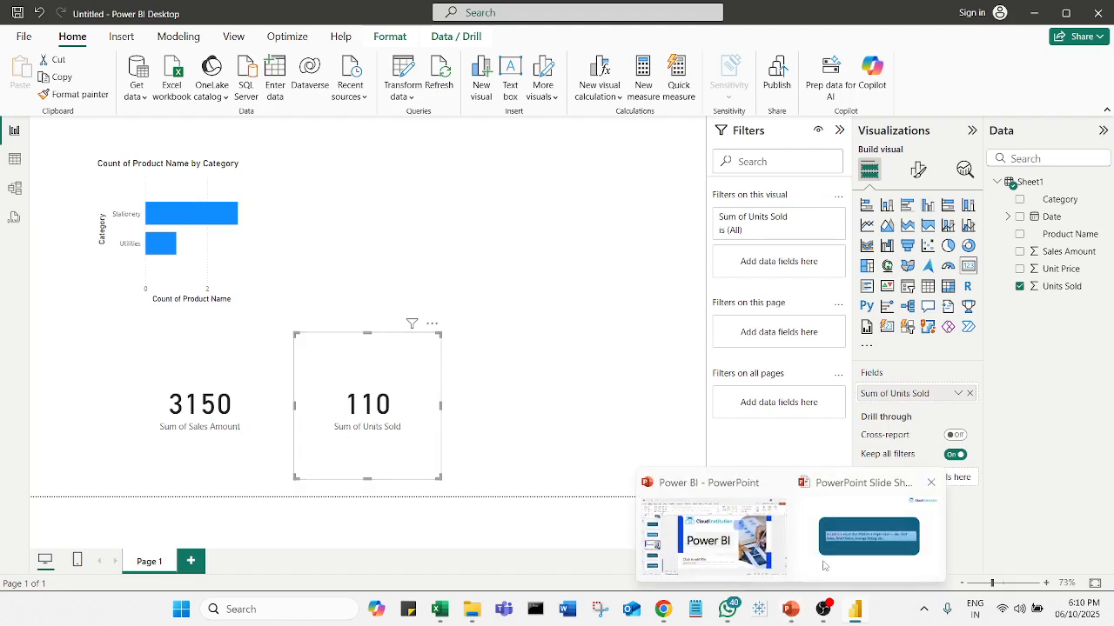
- Review the Card definition slide in PowerPoint and the sales data in the demo Excel workbook, and return to the Power BI report
left_click(826, 565)
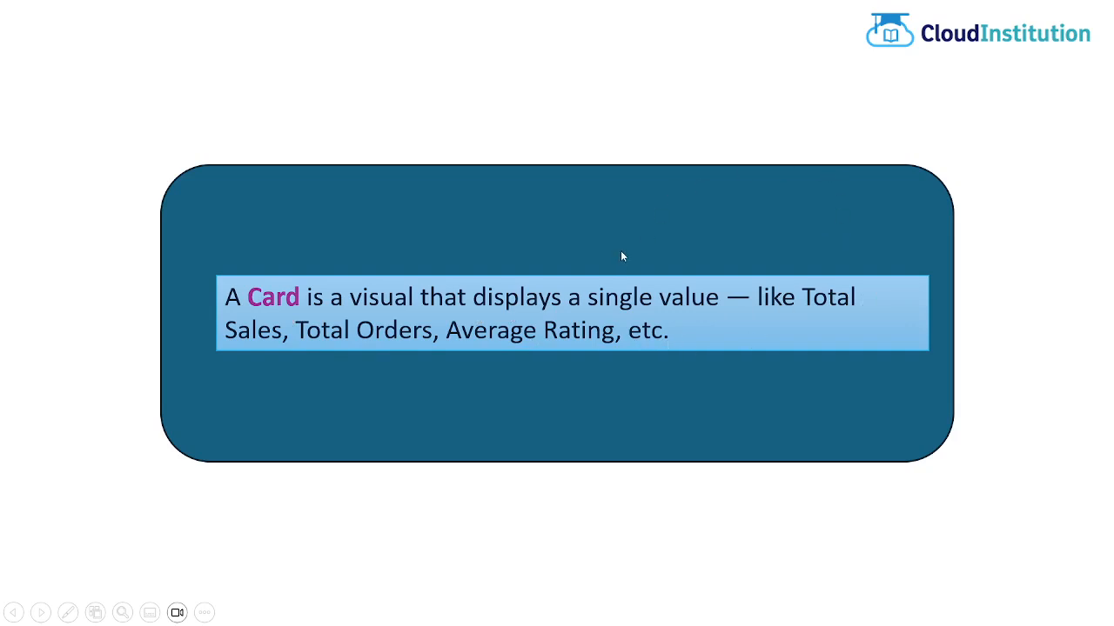
key("alt+Tab")
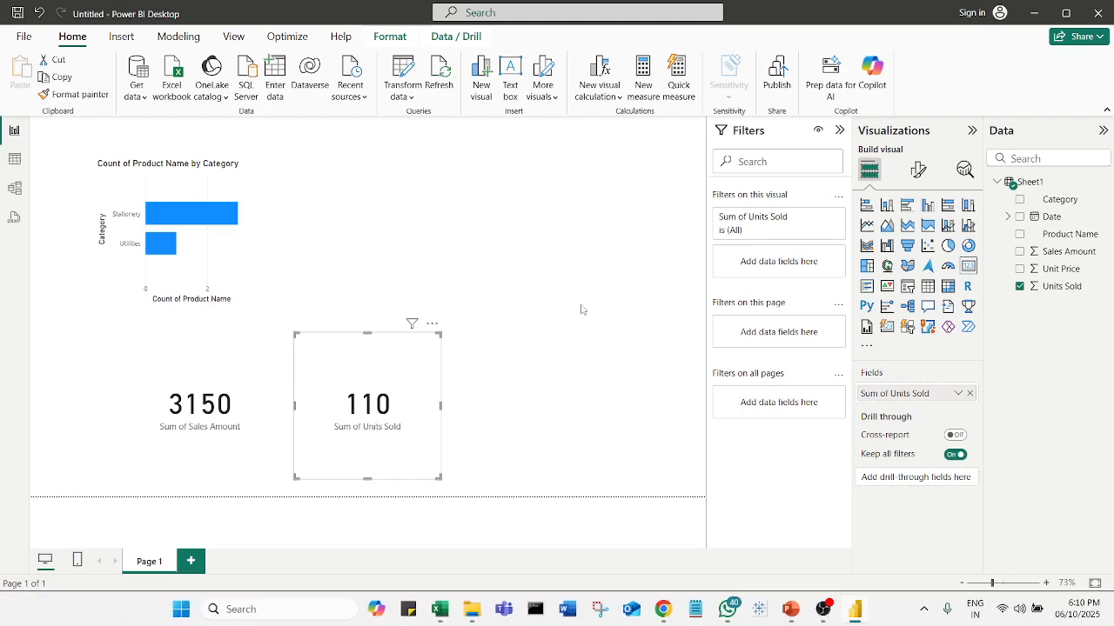
left_click(439, 609)
left_click(650, 363)
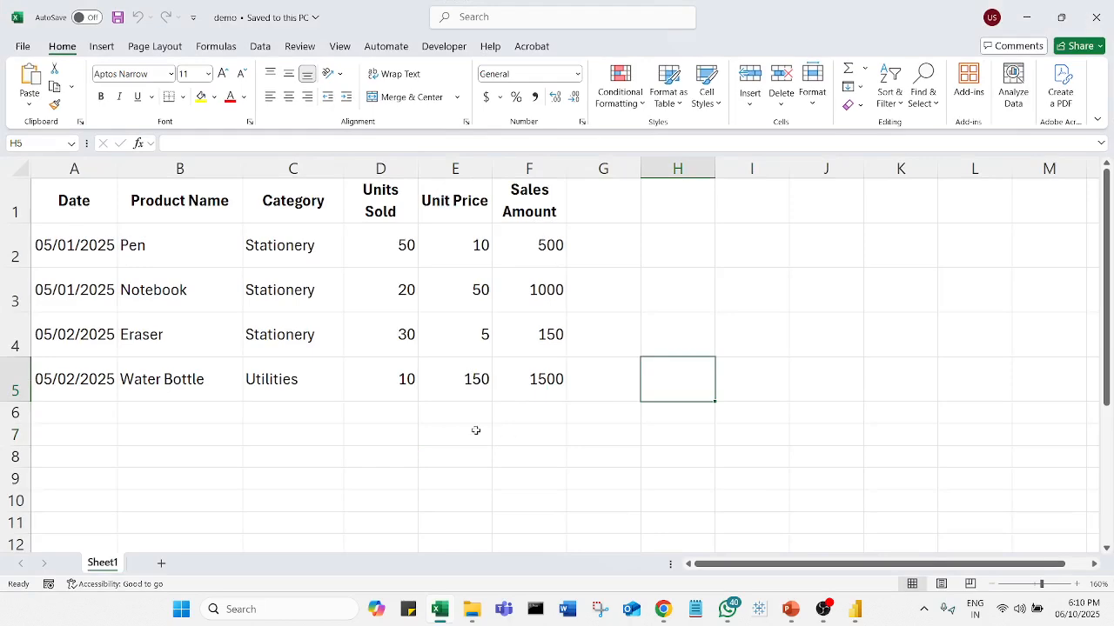
left_click(857, 611)
left_click(546, 380)
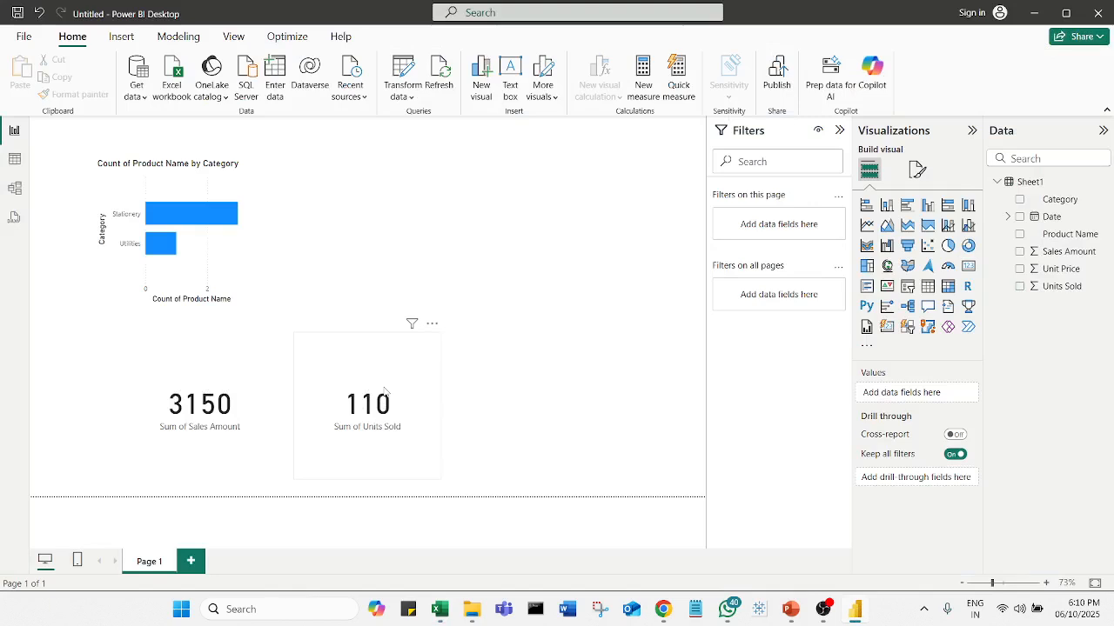
left_click(432, 325)
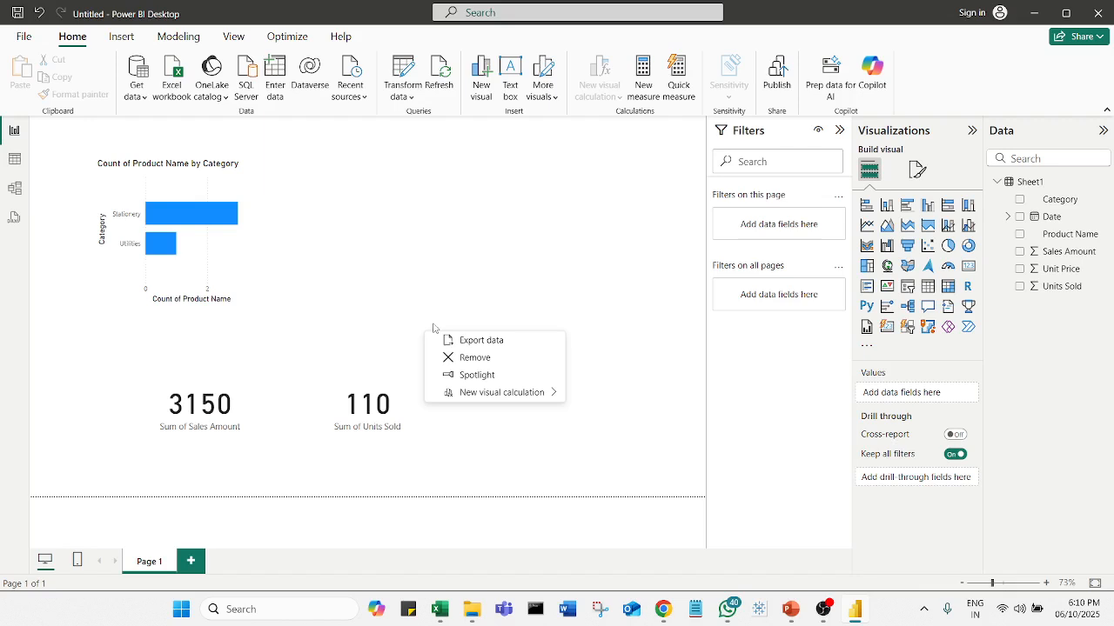
left_click(414, 396)
right_click(410, 396)
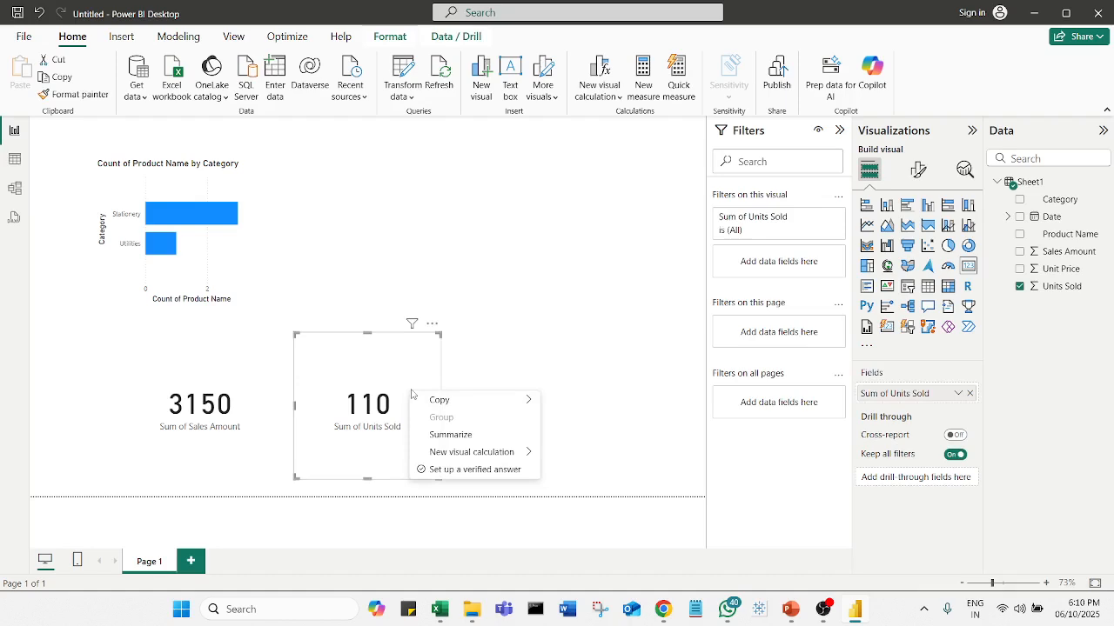
left_click(524, 350)
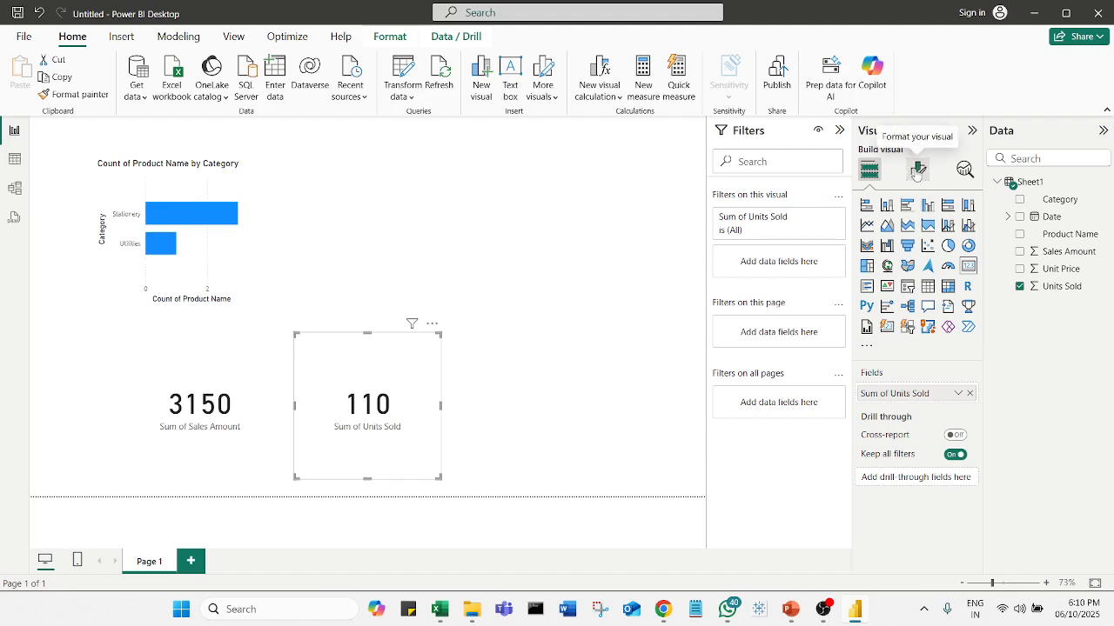
- Set the background colour of the Units Sold card to blue
left_click(916, 171)
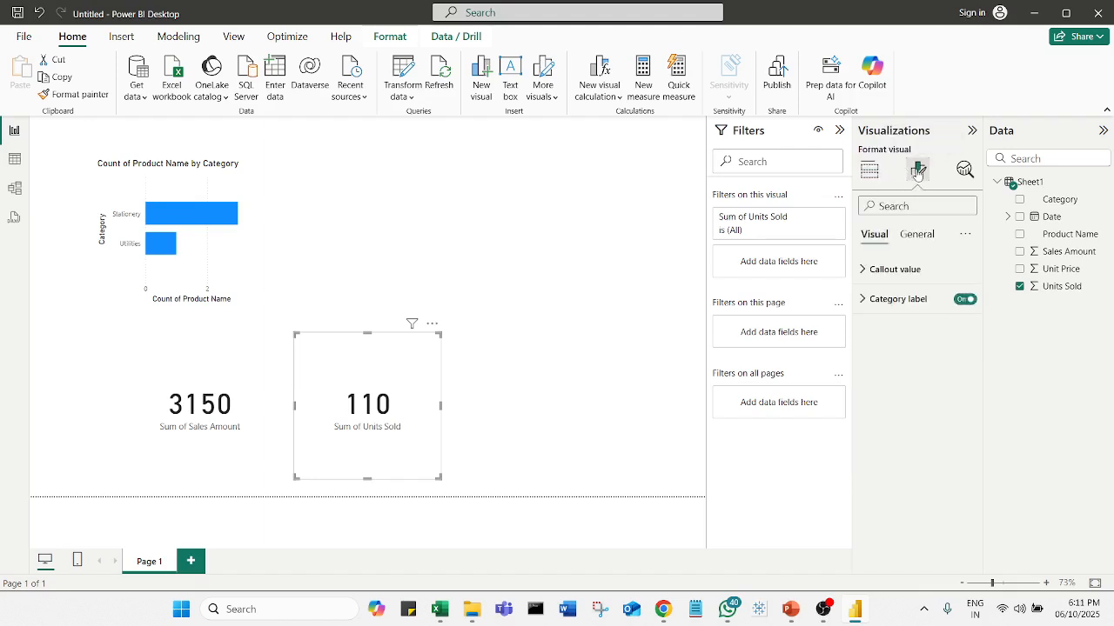
left_click(917, 246)
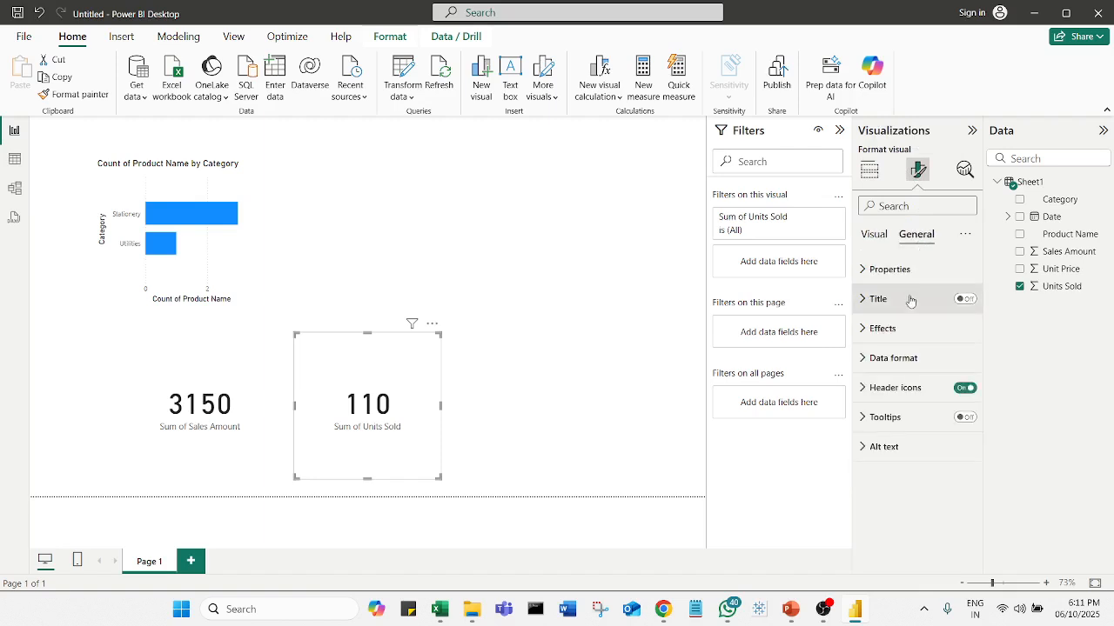
left_click(866, 332)
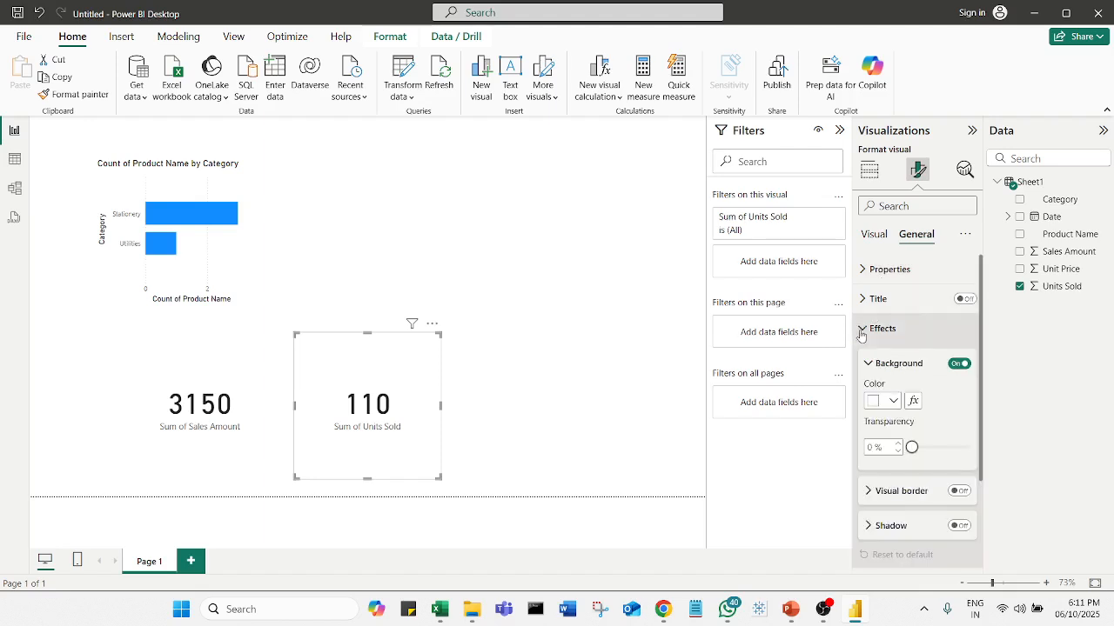
left_click(894, 401)
left_click(923, 338)
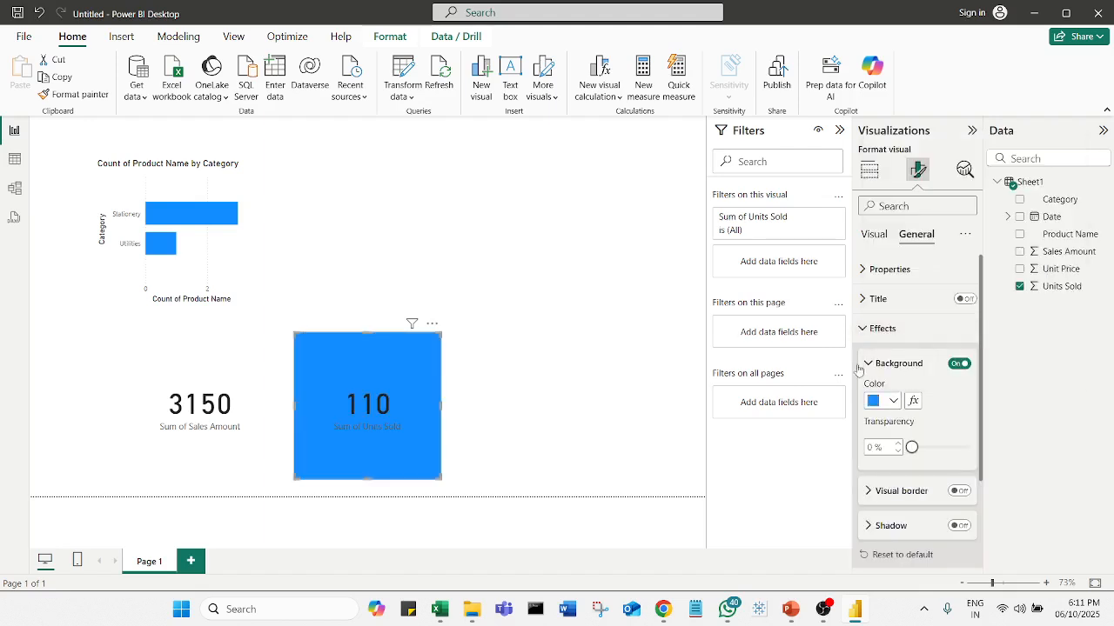
left_click(626, 392)
- Set the background colour of the Sales Amount card to light yellow and deselect the card
left_click(209, 433)
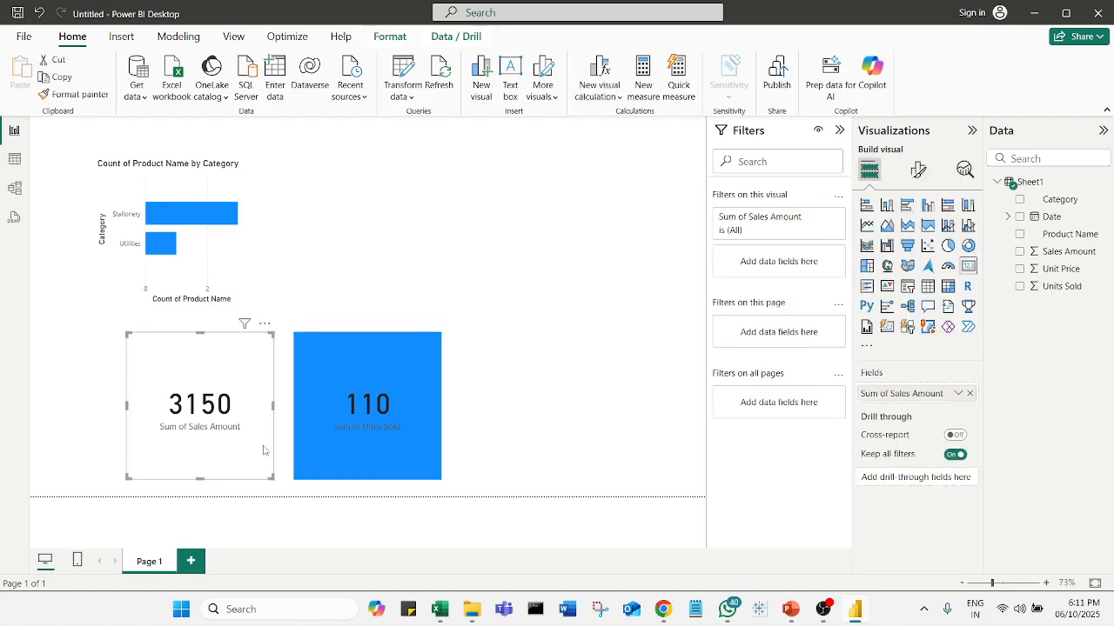
left_click(918, 169)
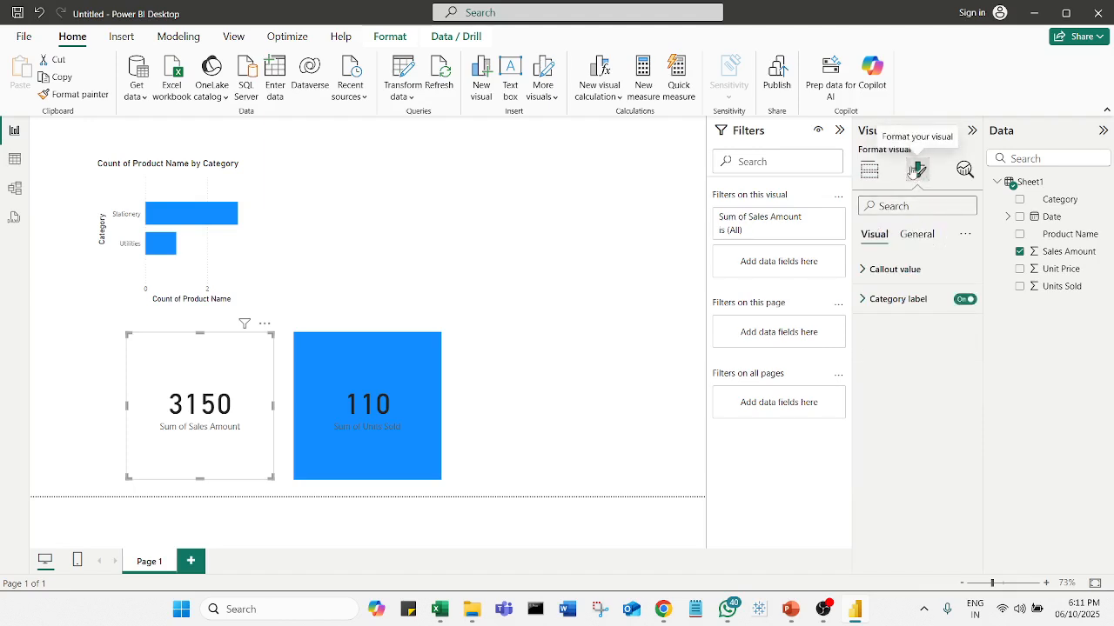
left_click(917, 234)
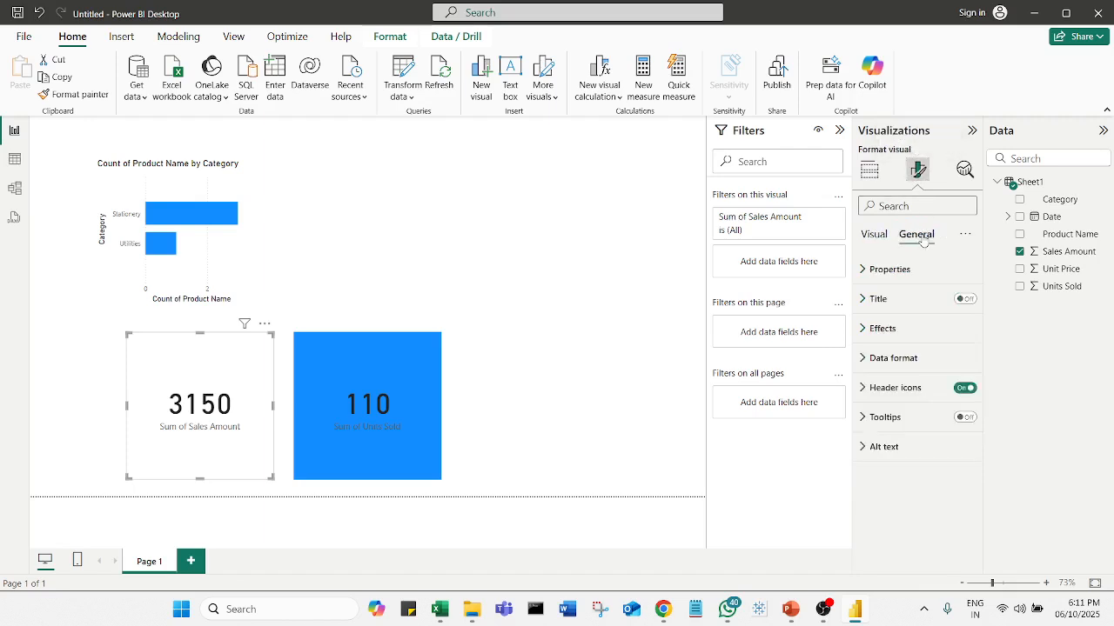
left_click(864, 331)
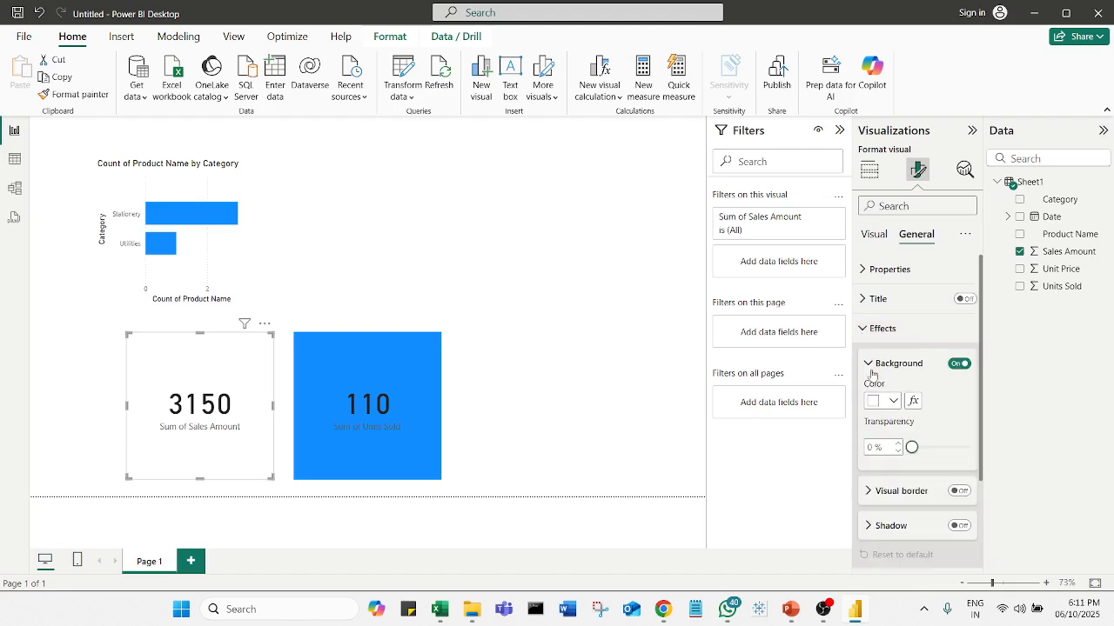
left_click(894, 402)
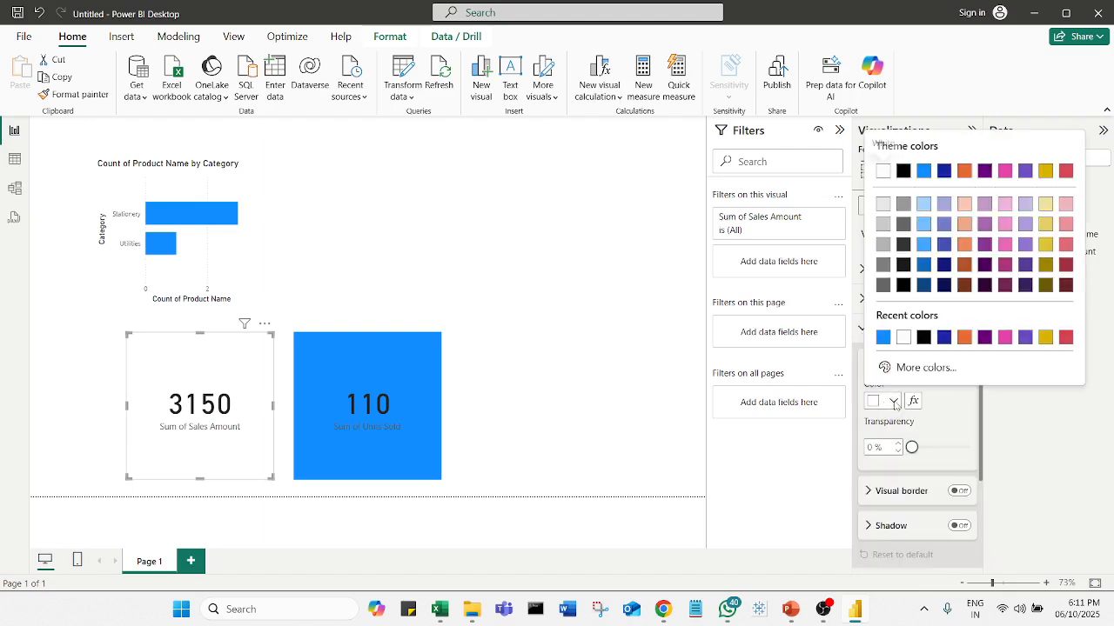
left_click(1046, 214)
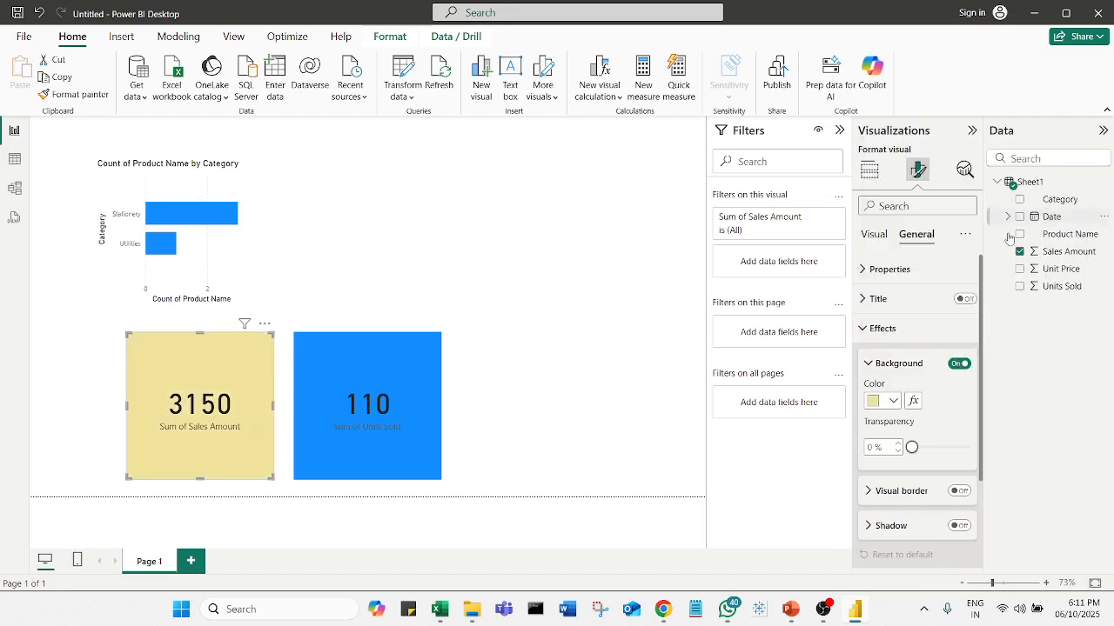
left_click(561, 429)
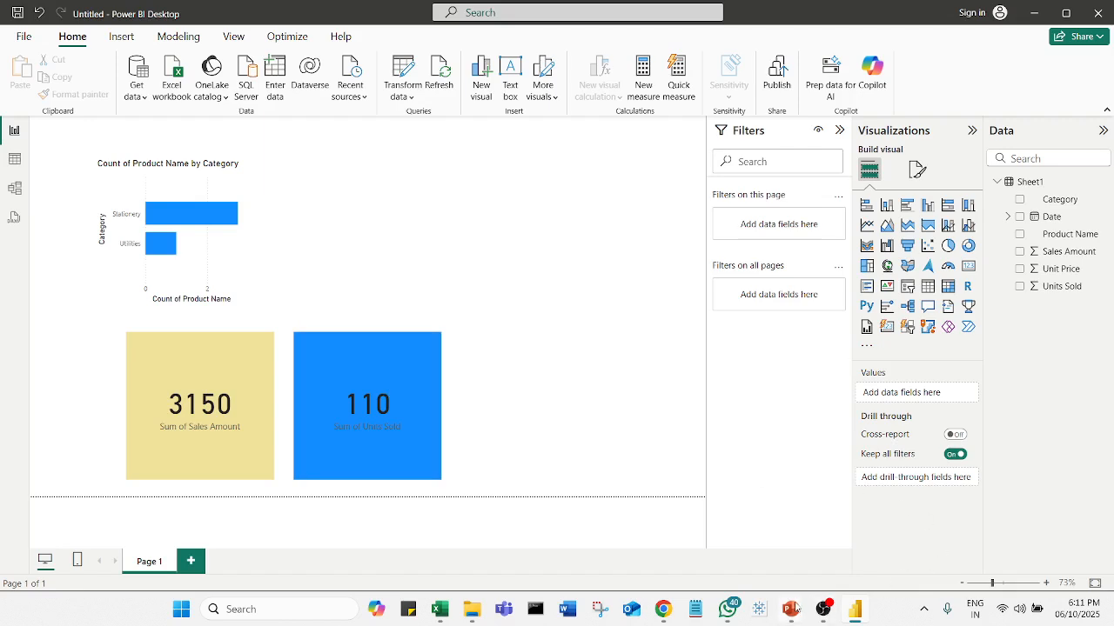
- Switch to the PowerPoint slide show and review the slide that defines a Card visual
mouse_move(794, 608)
left_click(840, 536)
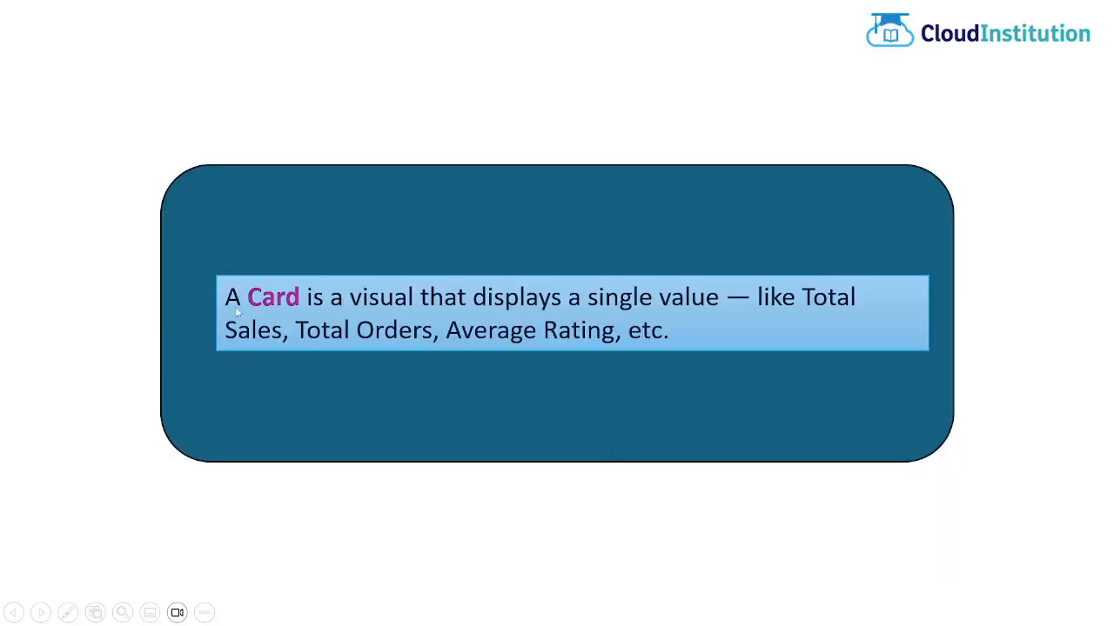